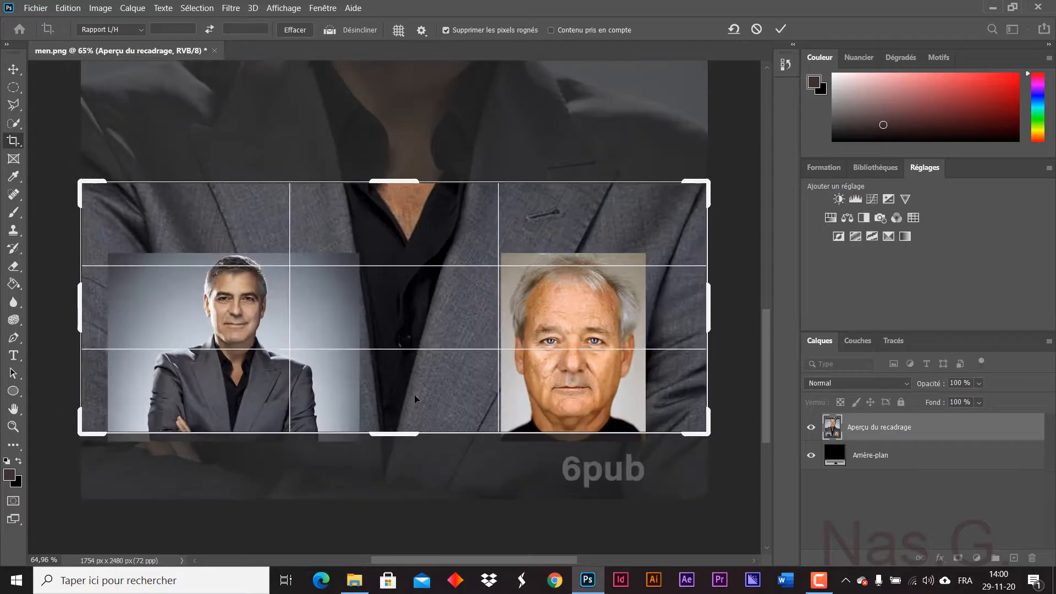
Step: Leave the crop preview on men.png and view the whole magazine cover
key(Return)
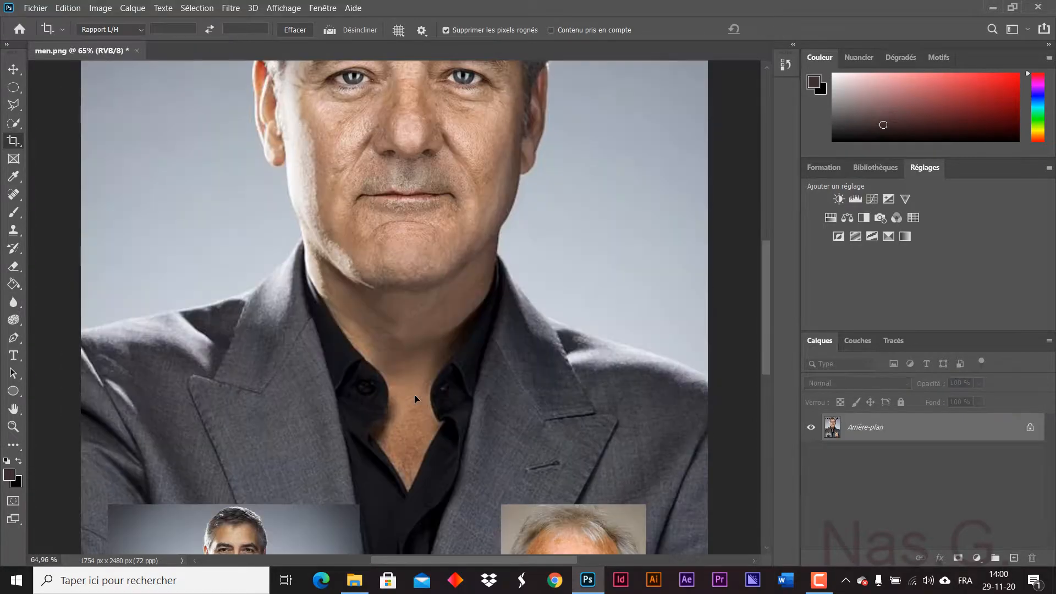
scroll(479, 400, down, 2)
scroll(483, 401, down, 3)
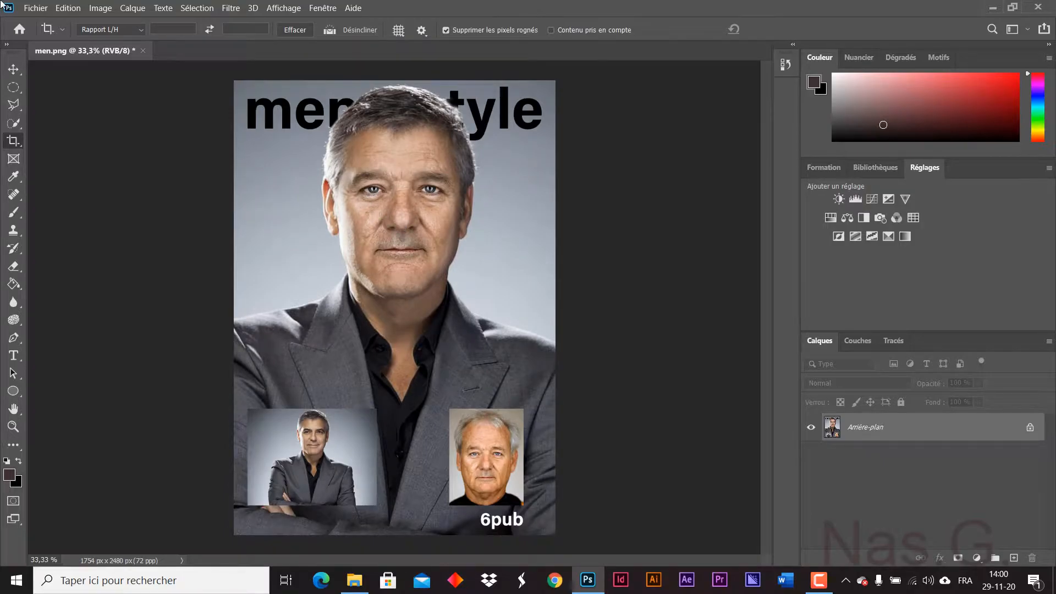
Step: Create a new A3 portrait document, 297 × 420 mm, at a resolution of 150 pixels per inch
click(34, 7)
click(34, 17)
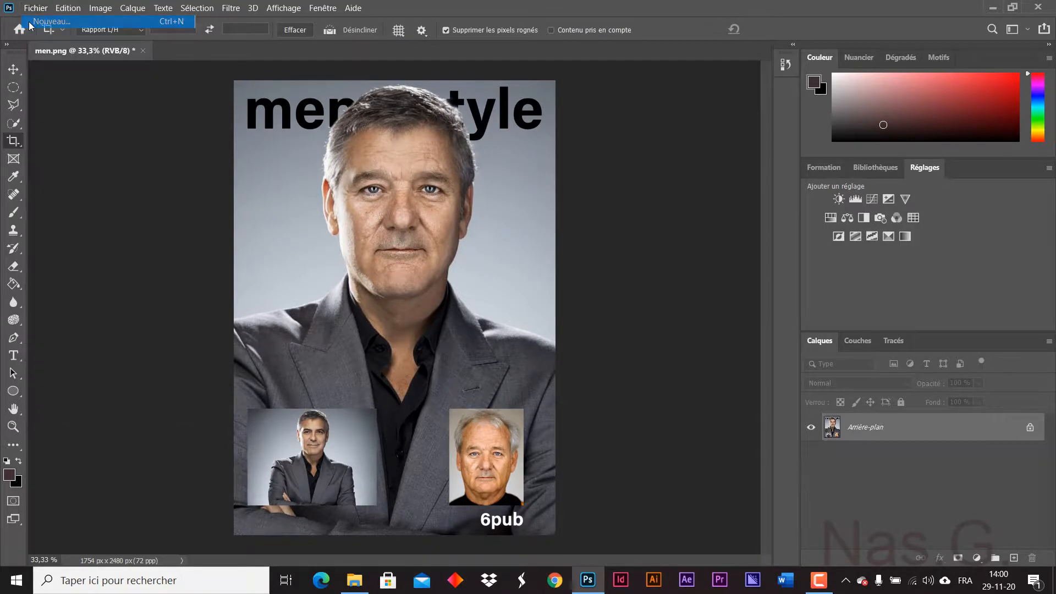
click(512, 198)
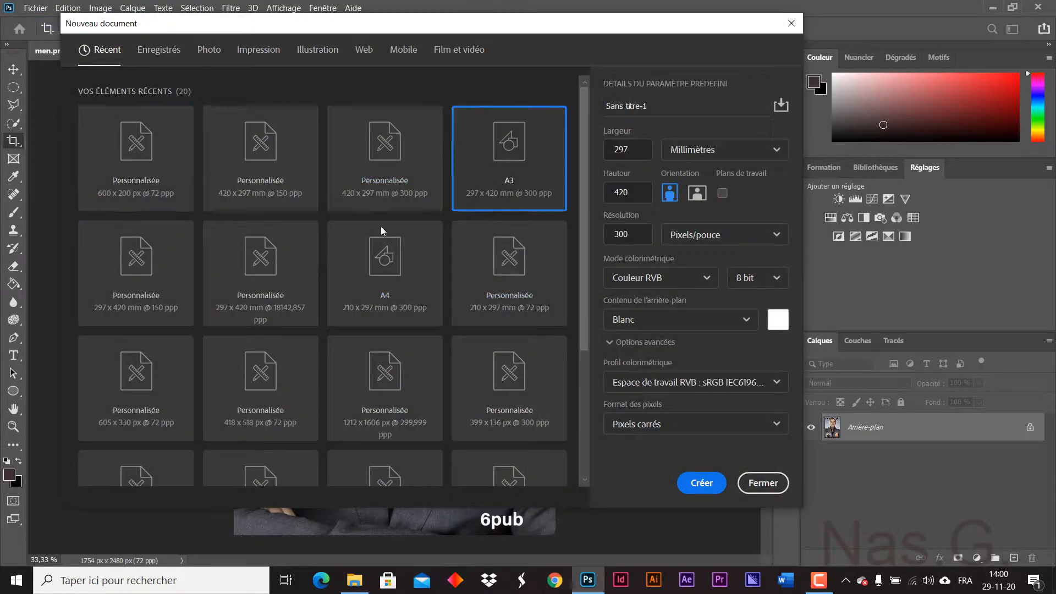
click(638, 236)
text(150)
click(700, 490)
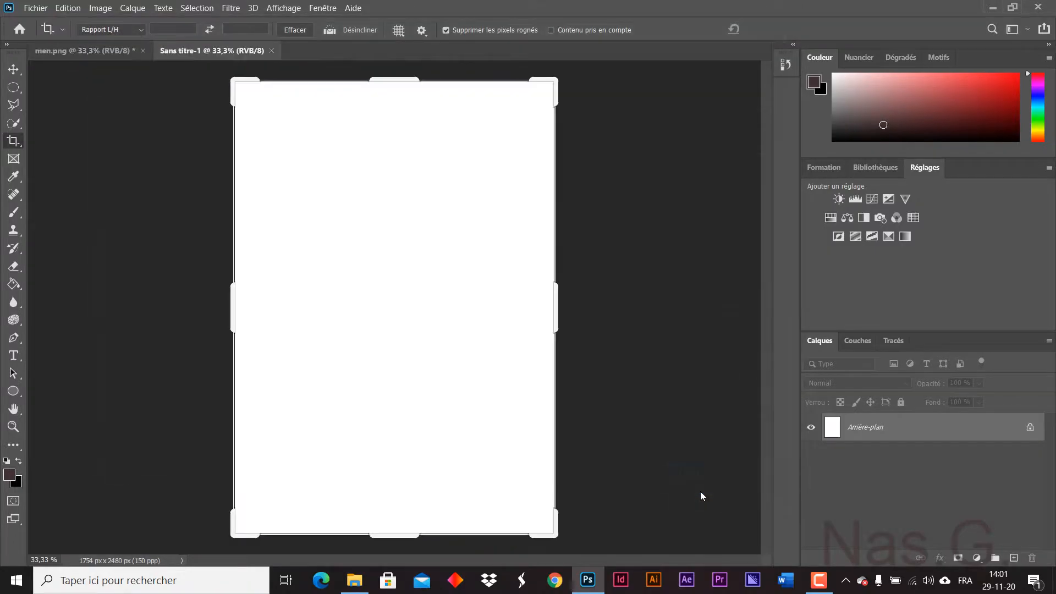
Step: Open the images 012-1024x768 and a335b44b1c92ee0f780791a16edfe33d together from the main psd folder on DATA (D:)
click(36, 8)
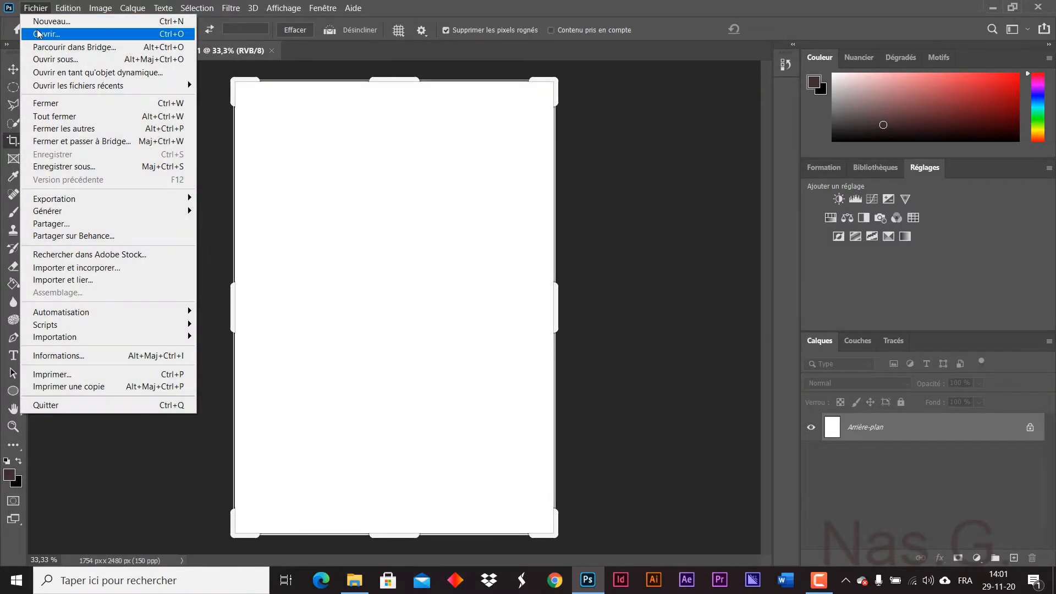
click(39, 34)
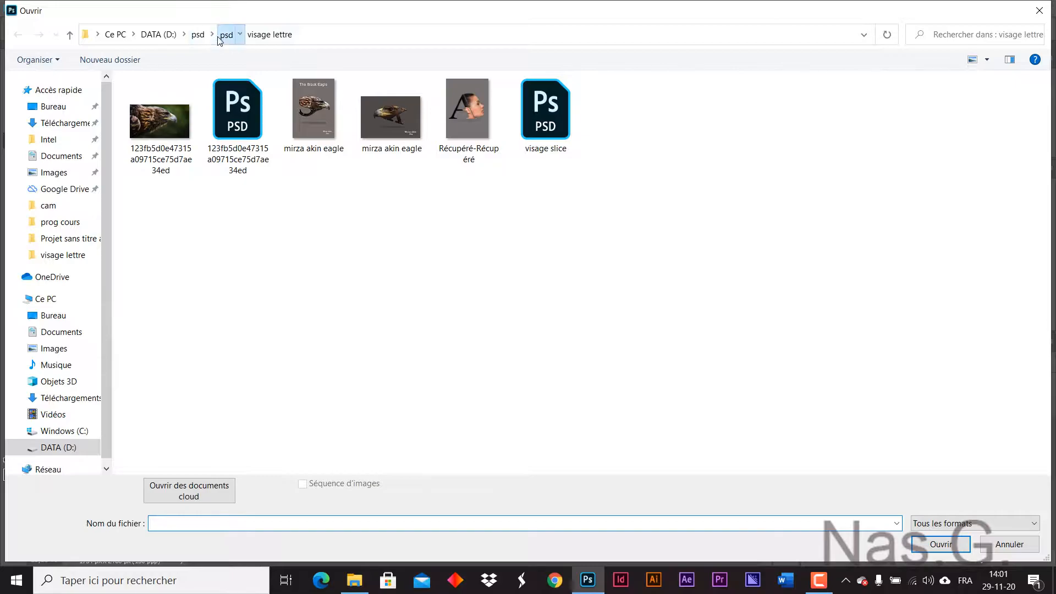
click(225, 34)
click(198, 34)
click(307, 120)
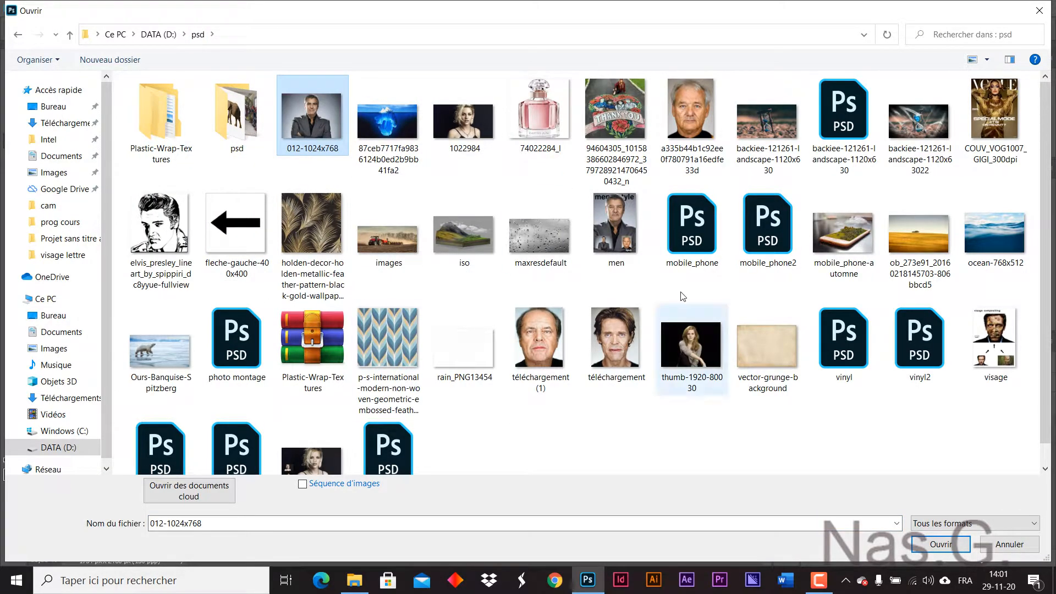
ctrl+click(707, 130)
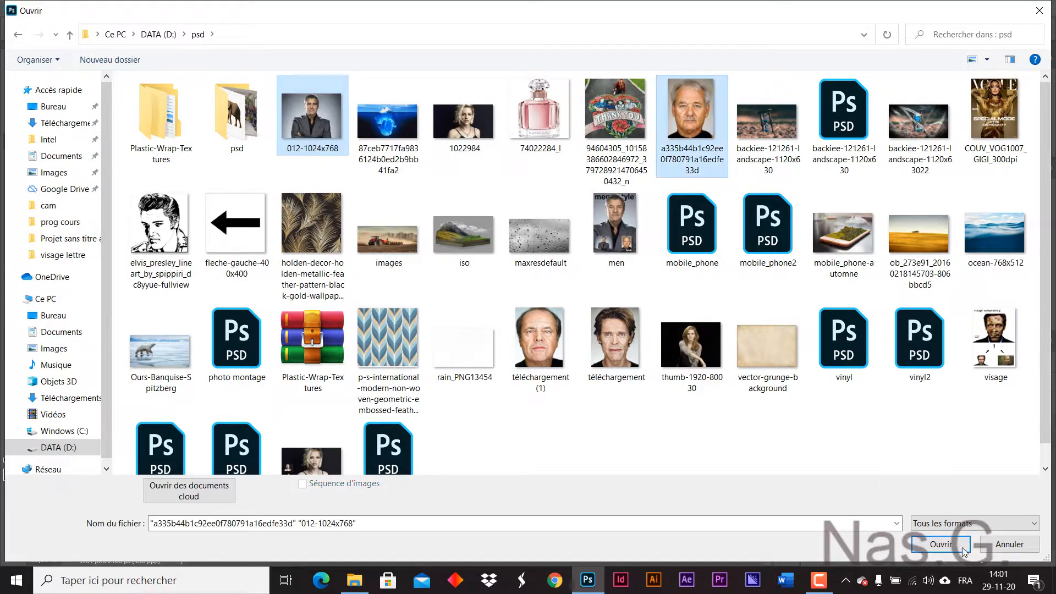
click(967, 549)
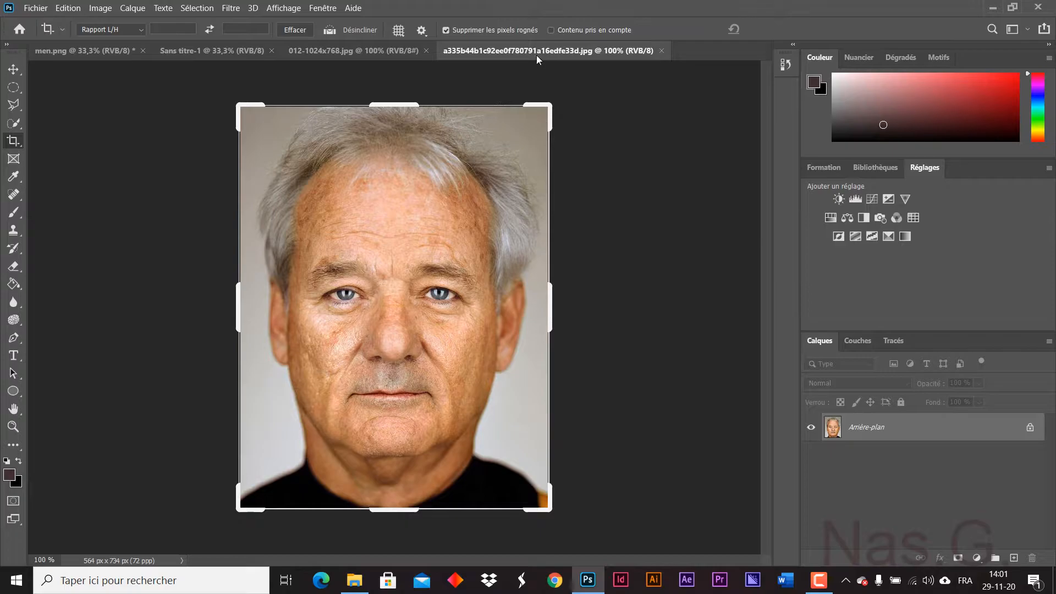
Step: Close men.png without saving its changes
click(15, 70)
click(114, 48)
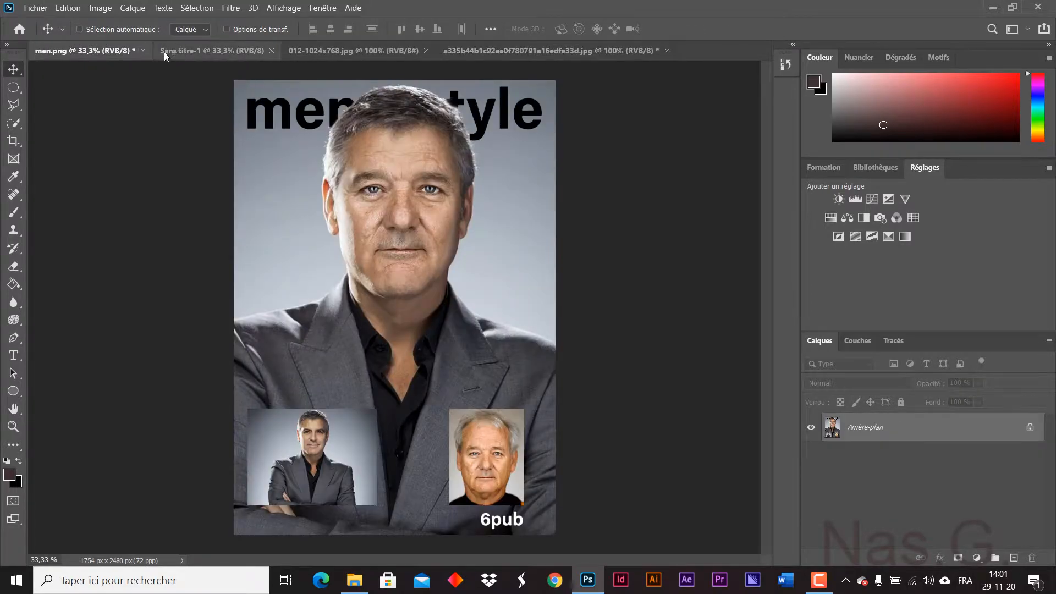
click(142, 50)
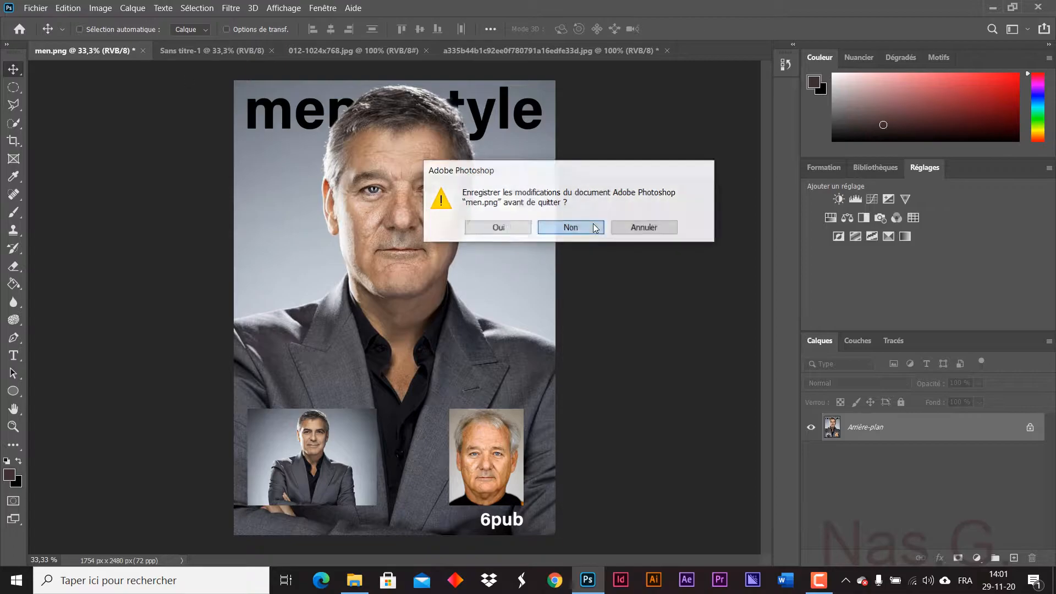
click(596, 228)
Step: Copy the 012-1024x768.jpg portrait into Sans titre-1 as a new layer and close the source image
click(95, 51)
click(229, 51)
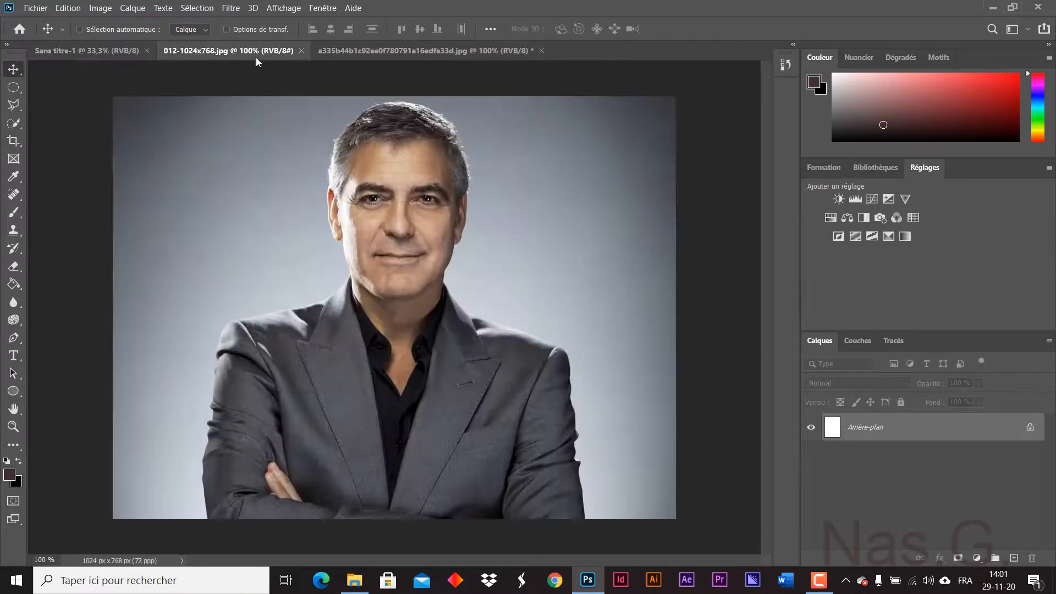
drag(201, 56, 226, 89)
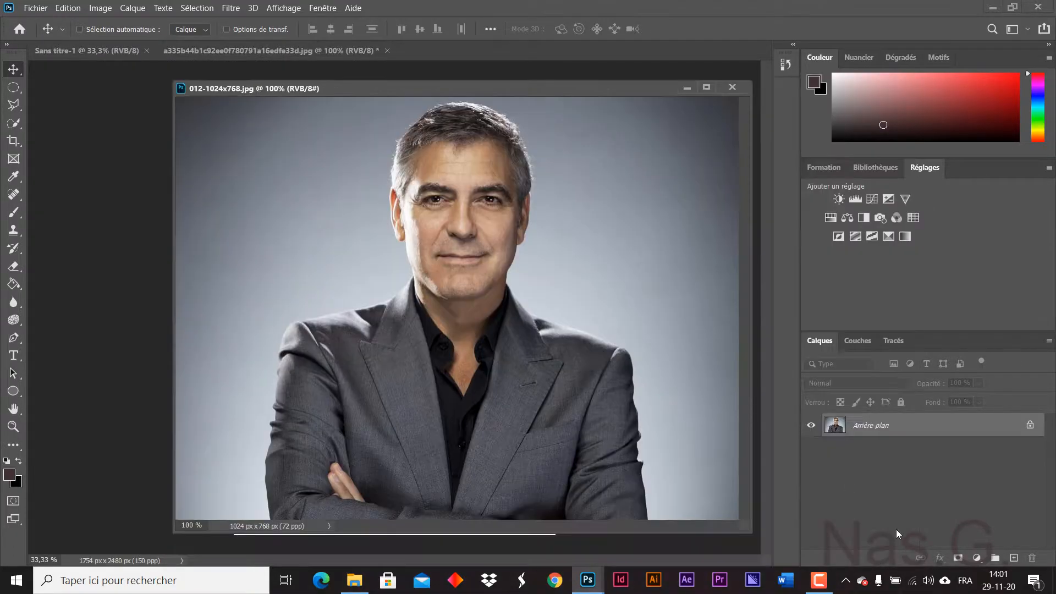
drag(499, 92, 308, 253)
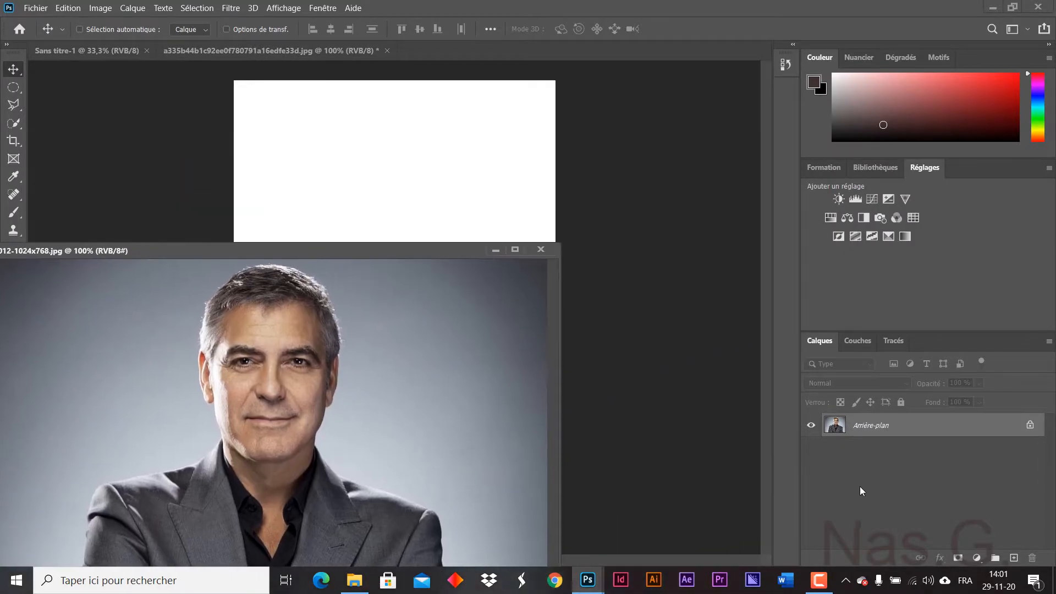
drag(887, 425, 382, 175)
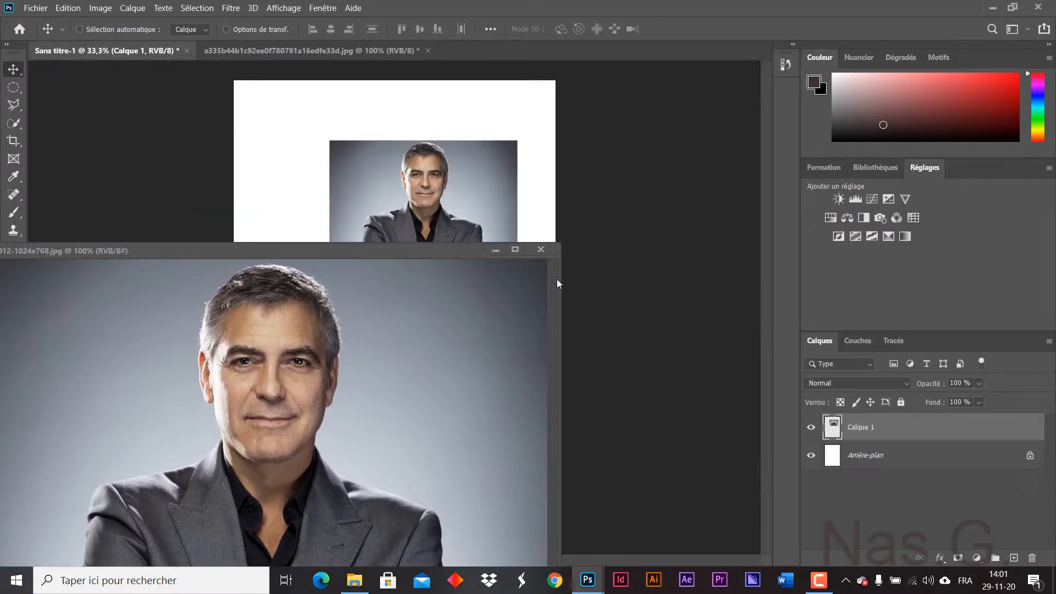
click(549, 250)
Step: Copy the close-up face photo into Sans titre-1 as a new layer and close its source without saving
drag(294, 51, 233, 118)
drag(906, 435, 530, 405)
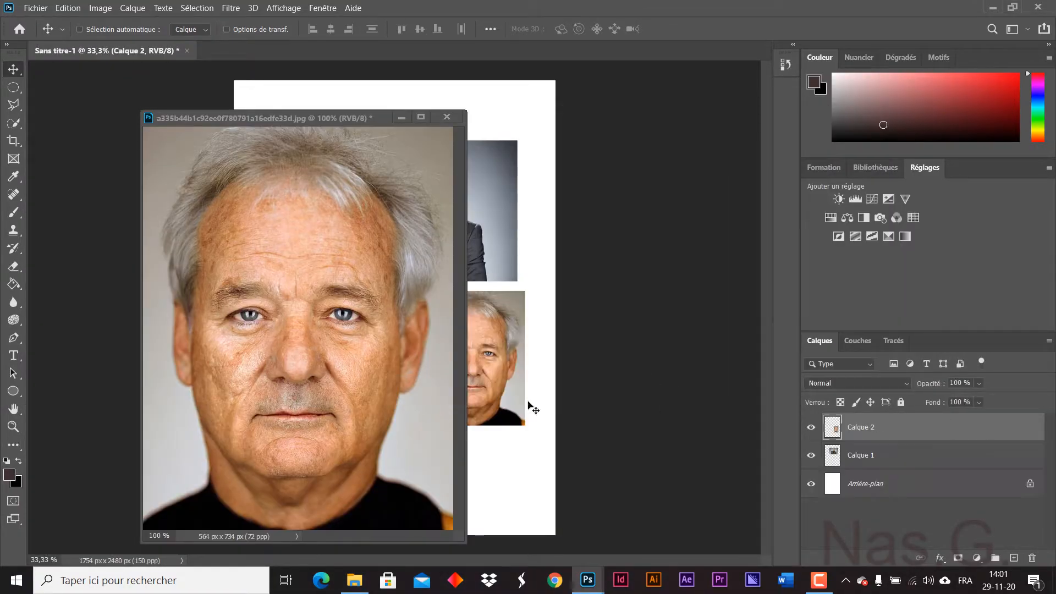
click(458, 115)
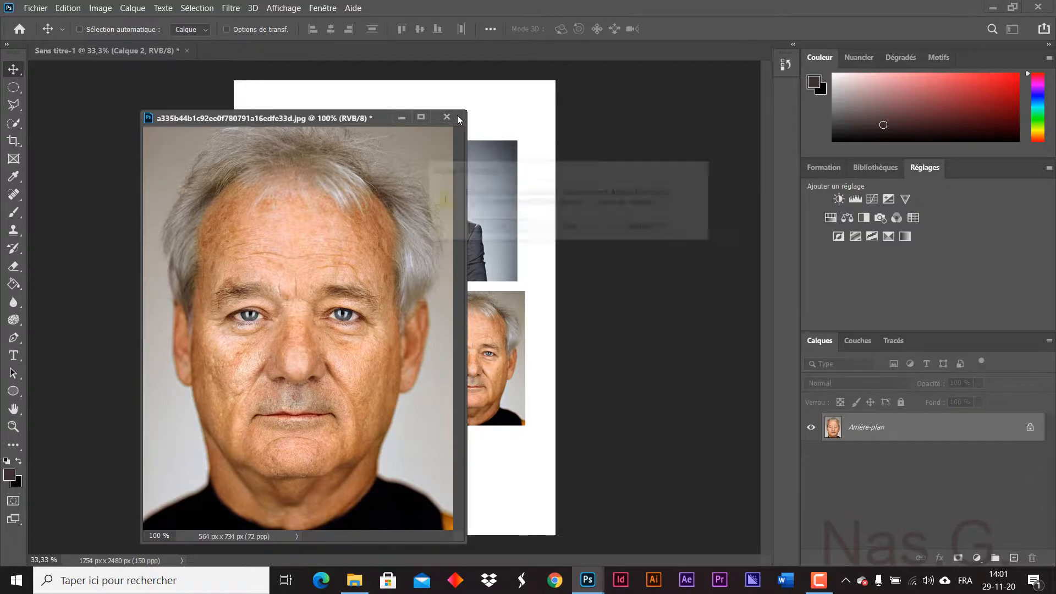
click(585, 230)
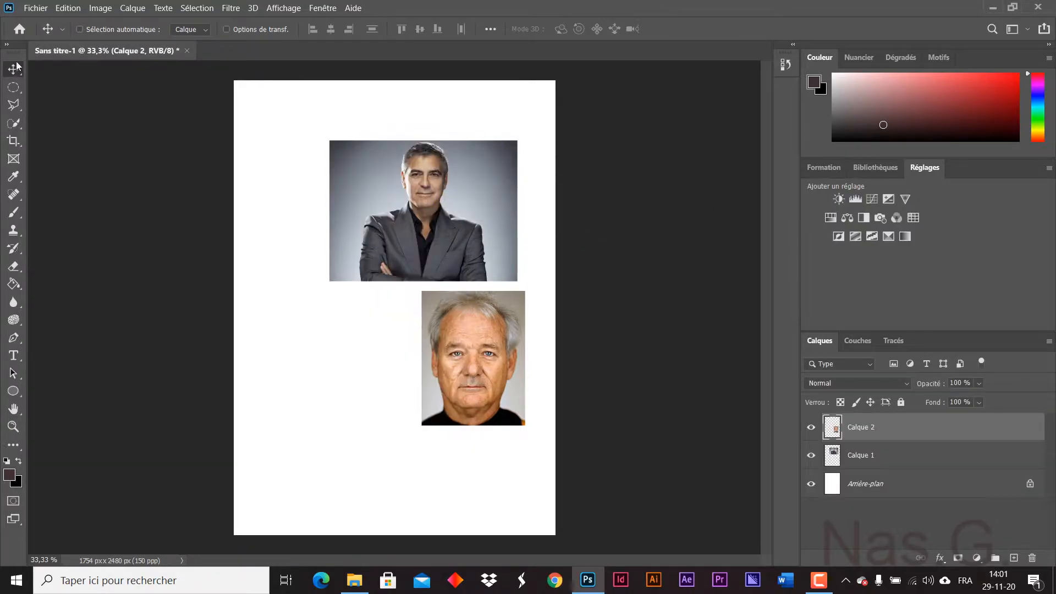
Step: Move the Calque 2 face photo to the lower part of the page and hide that layer
drag(424, 203, 268, 302)
click(811, 427)
drag(419, 337, 405, 291)
drag(433, 220, 511, 231)
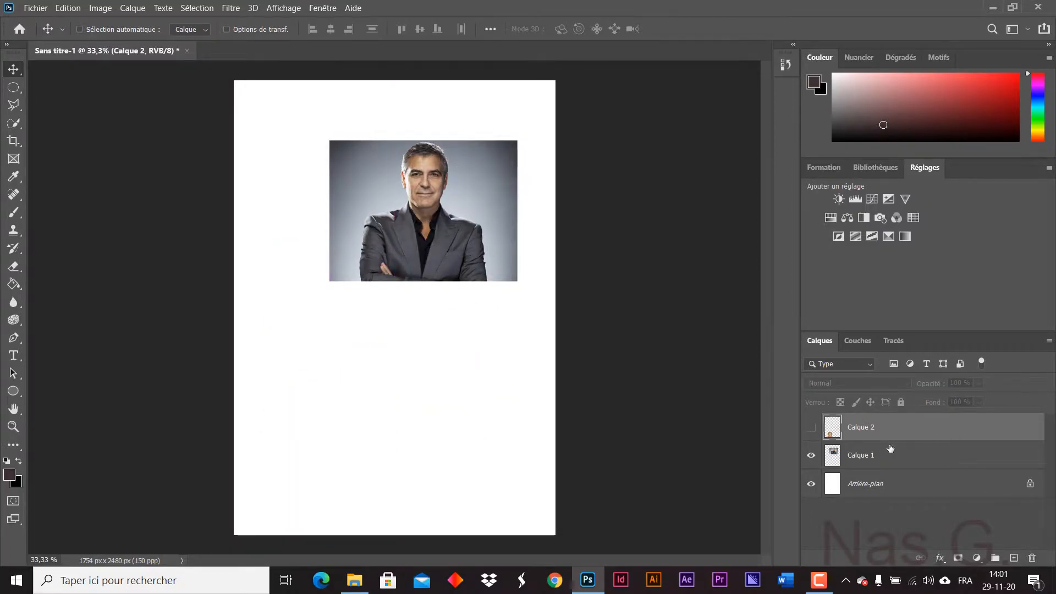
Step: Centre the suited man's portrait on Calque 1 and enlarge it with Free Transform to fill the page
click(891, 455)
drag(465, 197, 433, 266)
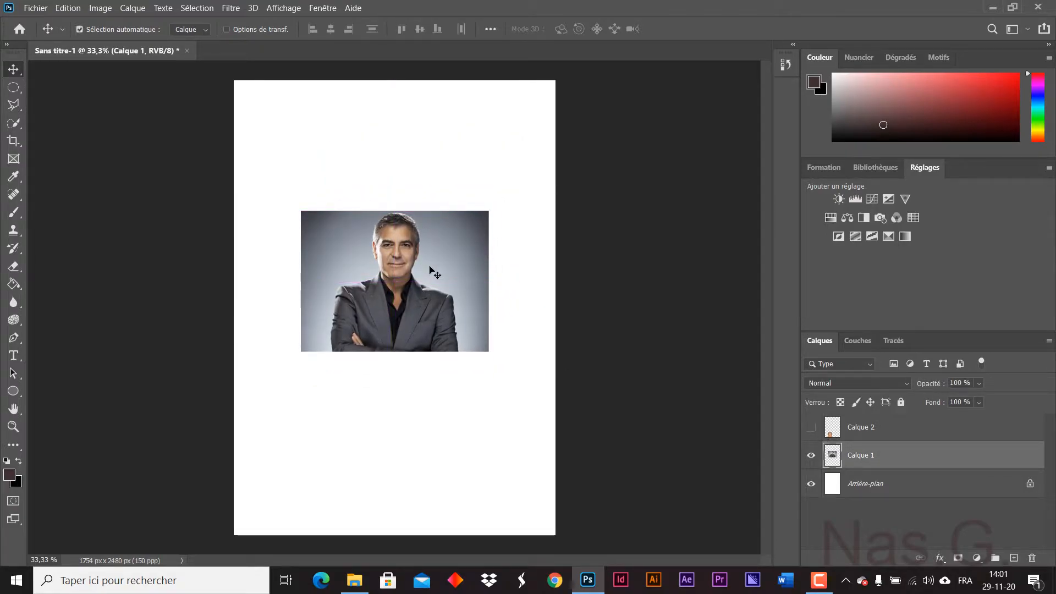
key(ctrl+t)
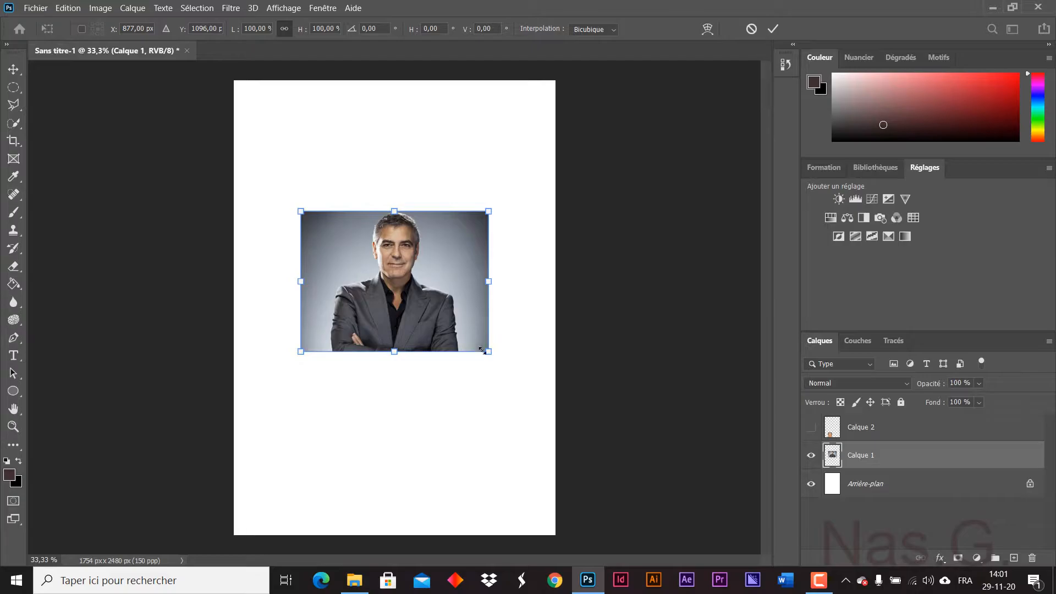
drag(485, 353, 490, 460)
key(Return)
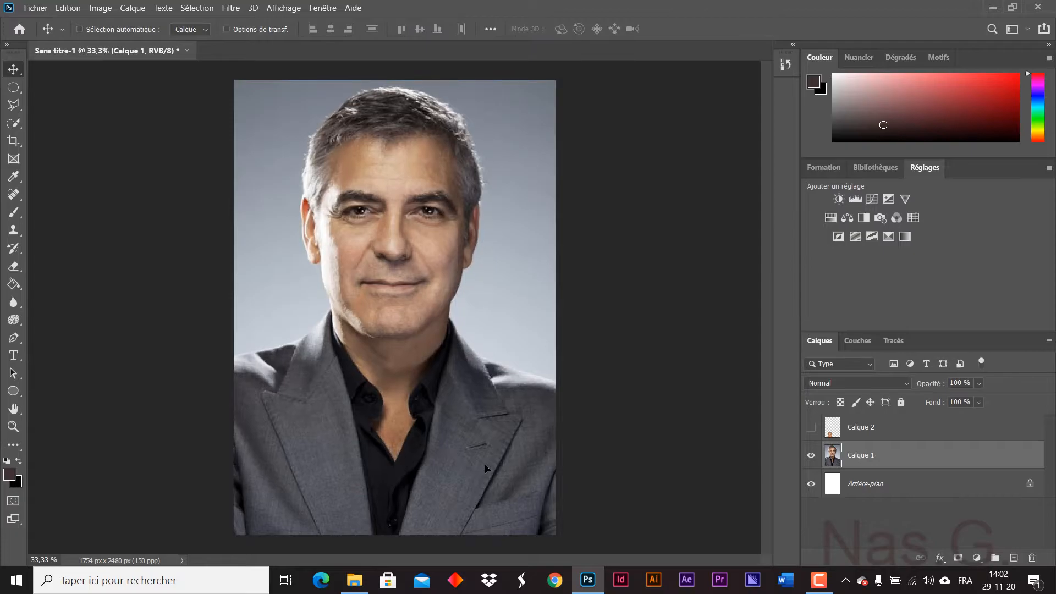
Step: Show Calque 2 again and move its face photo to the page's right edge, beside the large face
click(810, 428)
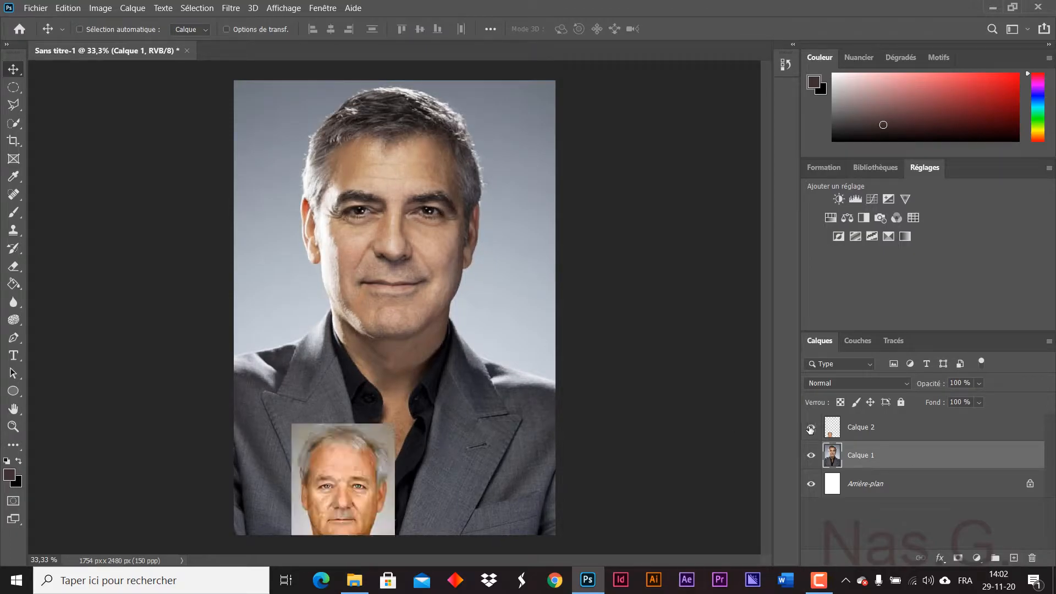
drag(357, 506, 434, 451)
key(ctrl+z)
click(880, 427)
drag(376, 486, 537, 196)
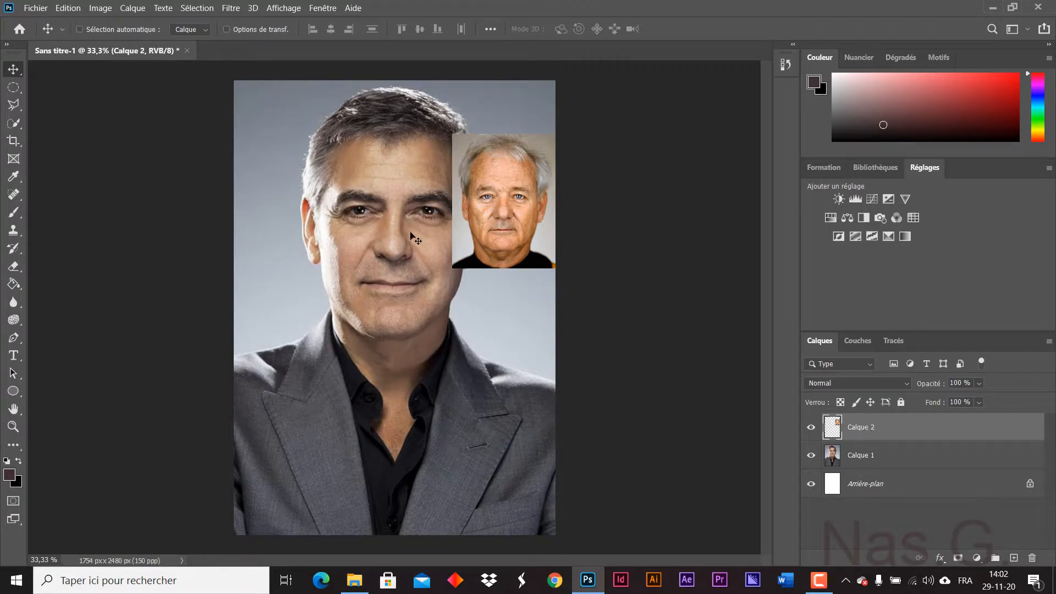
Step: Reduce the saturation of Calque 2 to -48 with a Hue/Saturation adjustment
click(112, 11)
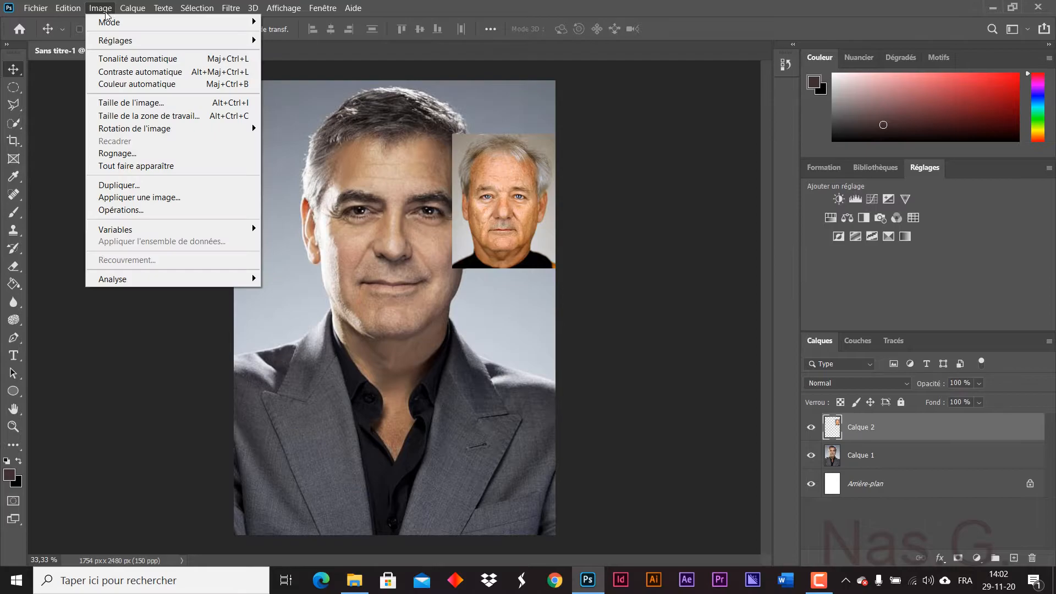
mouse_move(181, 41)
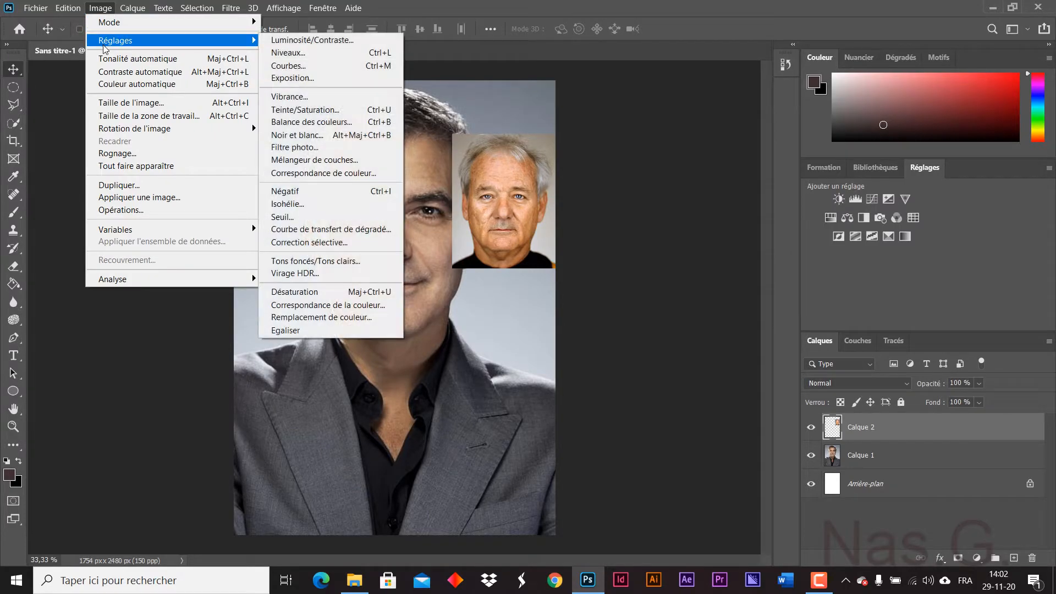
click(328, 113)
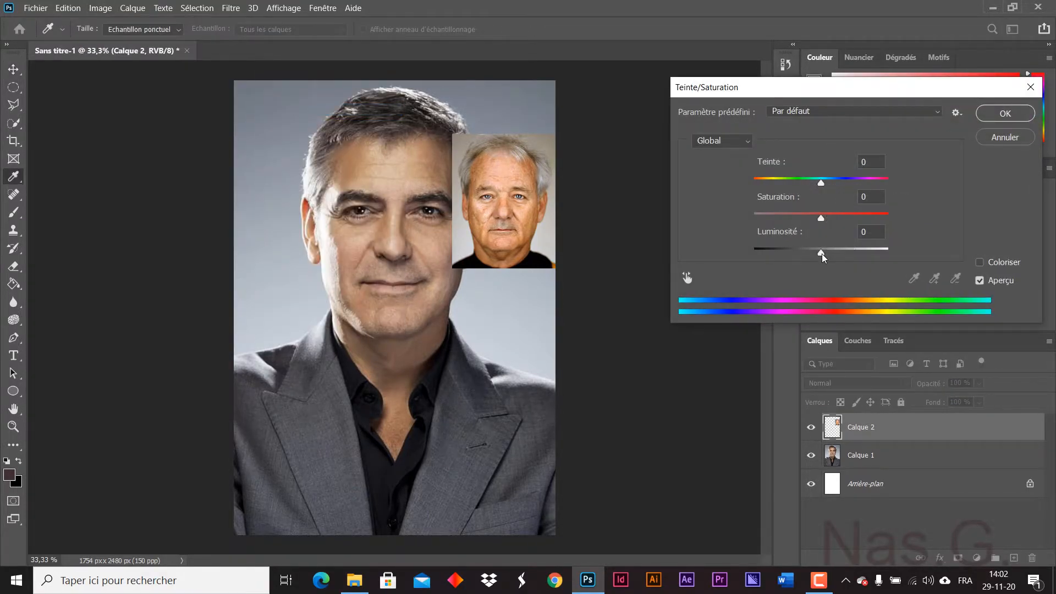
drag(823, 220, 795, 220)
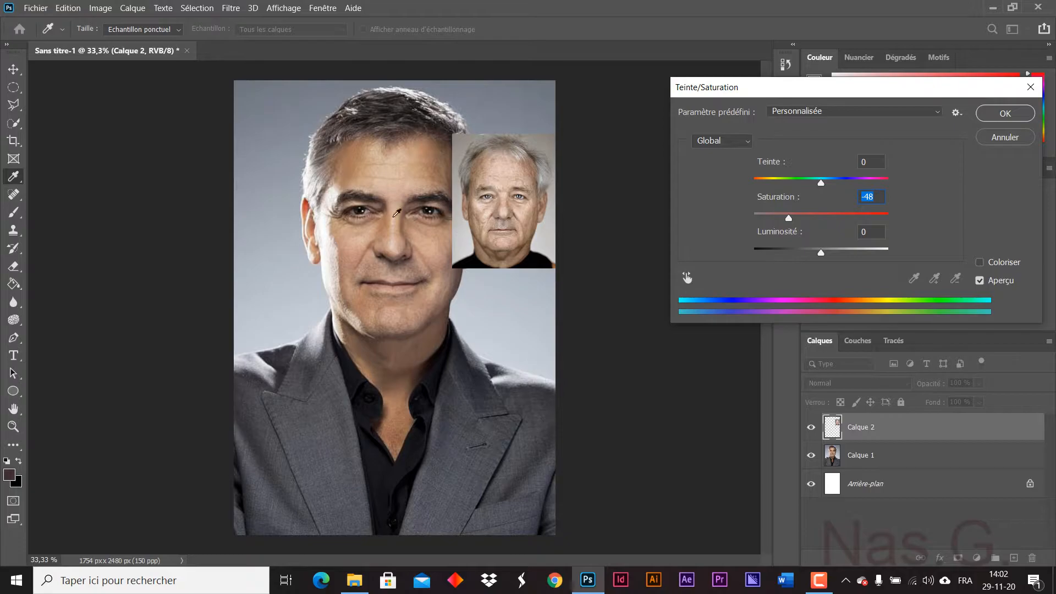
click(1004, 115)
click(102, 8)
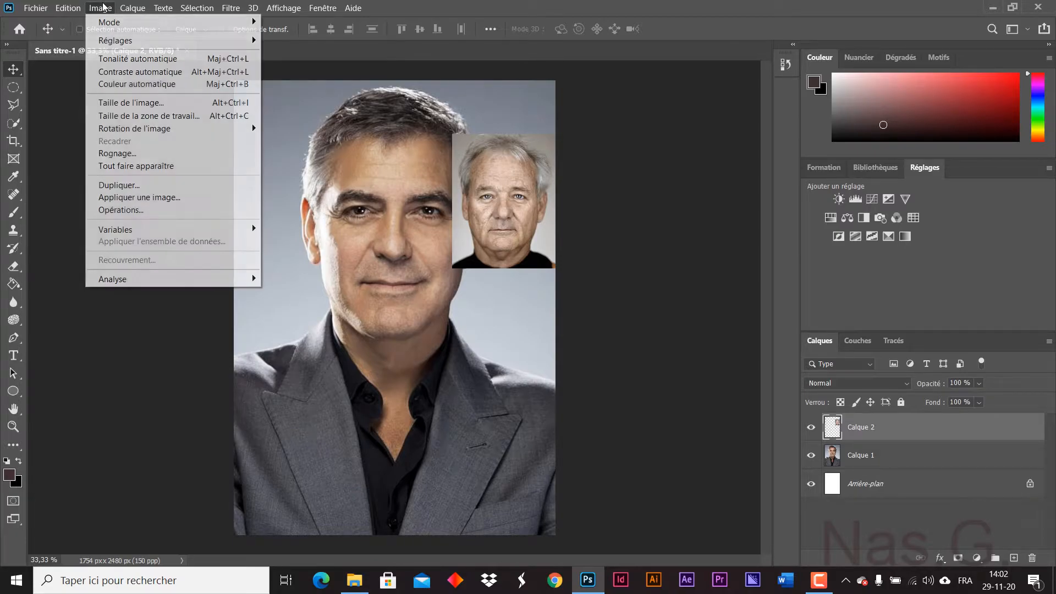
mouse_move(127, 40)
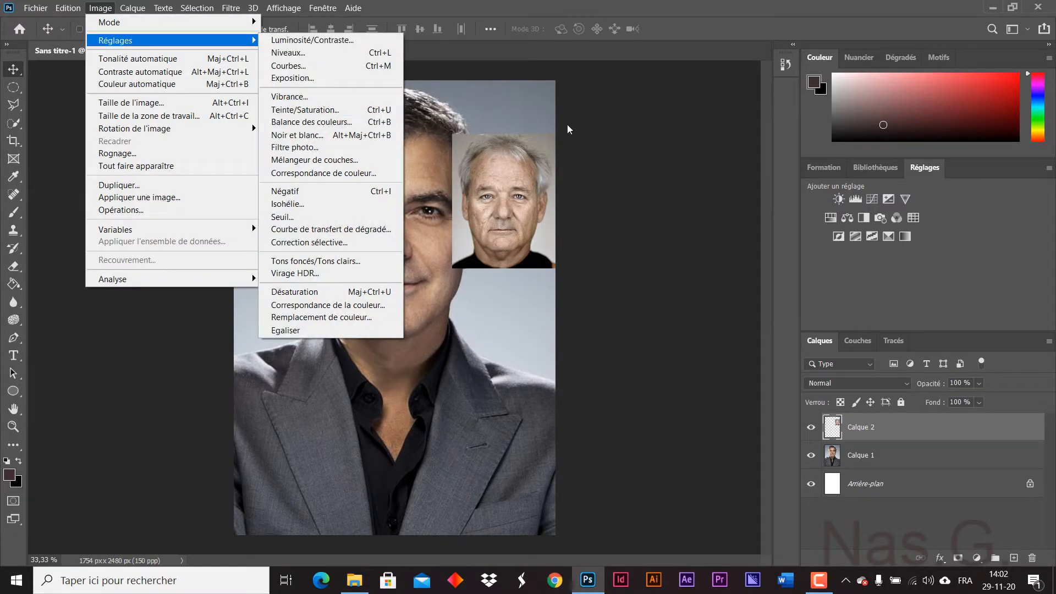
click(694, 220)
Step: Place the Calque 2 photo over the large face and lower the layer's opacity to 51%
drag(523, 160, 411, 197)
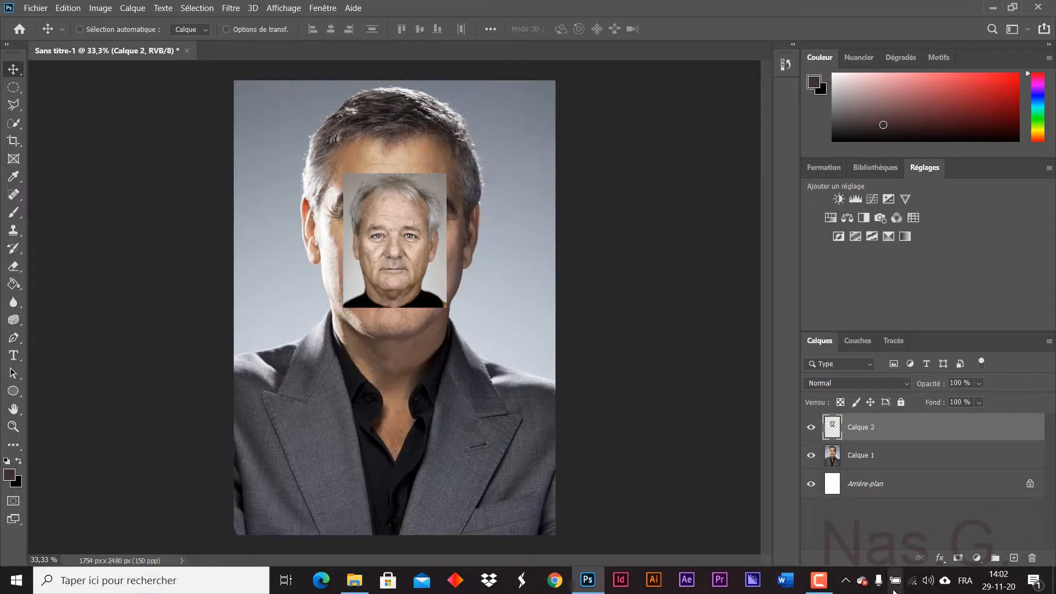
click(980, 384)
drag(969, 398, 963, 399)
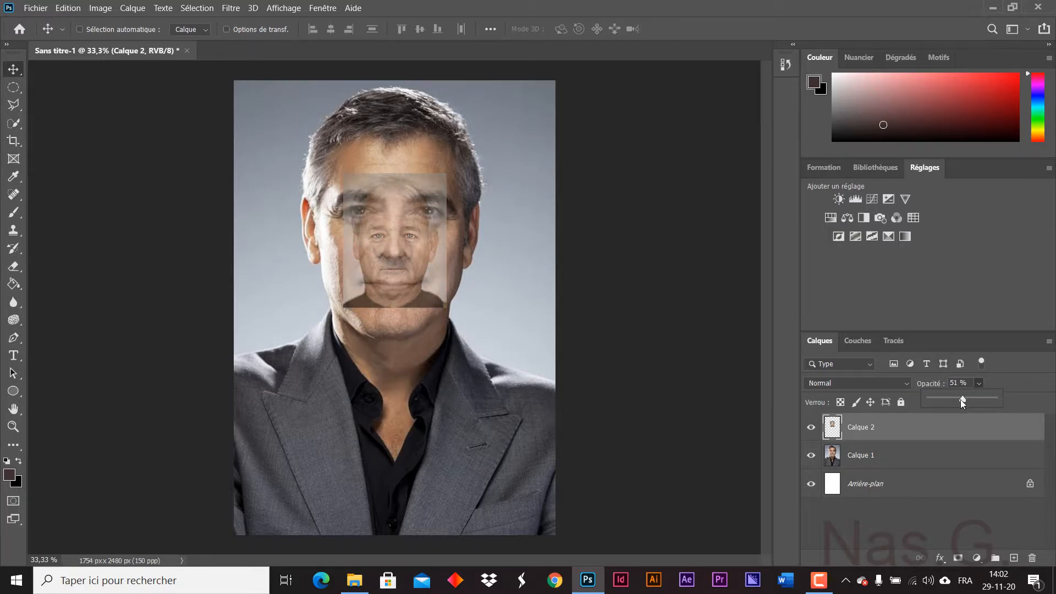
drag(960, 399, 961, 400)
Step: Enlarge Calque 2 proportionally to about 223% and align its eyes, nose and mouth with the face on Calque 1
key(ctrl+t)
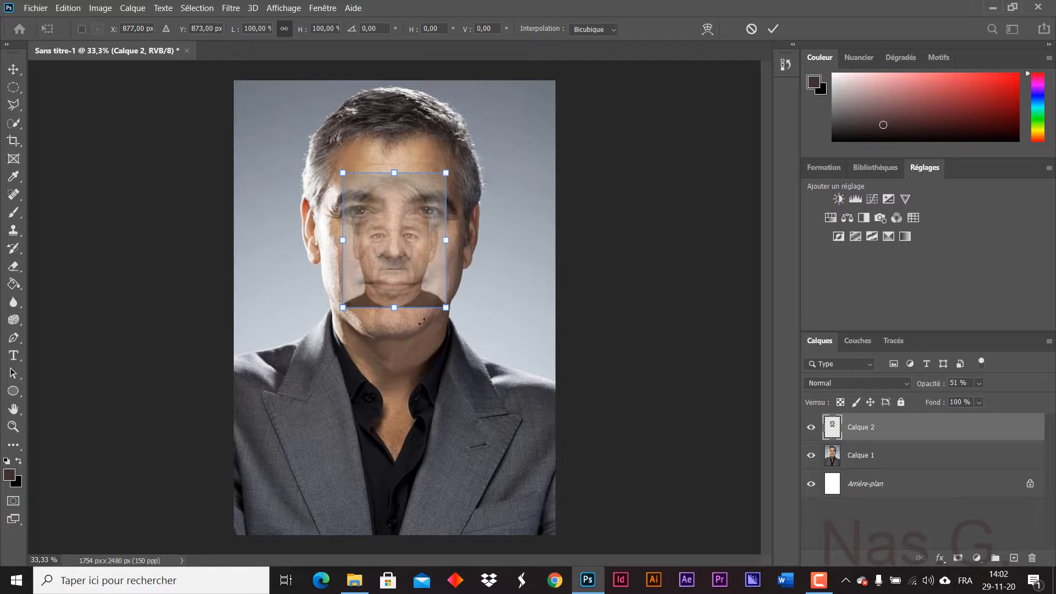
drag(450, 309, 520, 398)
mouse_move(481, 369)
mouse_down()
mouse_move(487, 351)
mouse_move(474, 350)
mouse_up()
drag(515, 378, 506, 371)
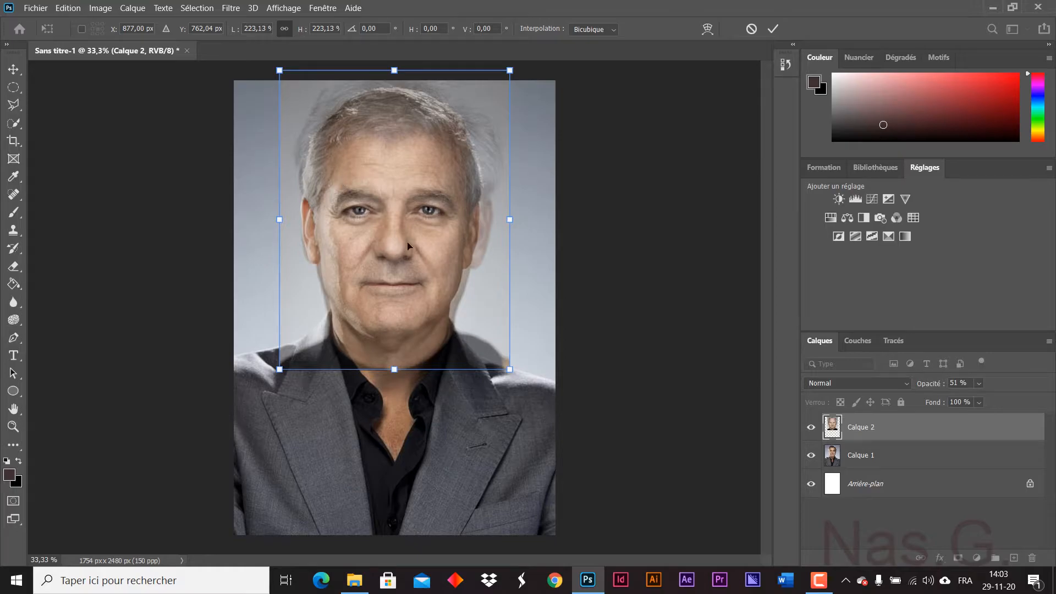
key(Return)
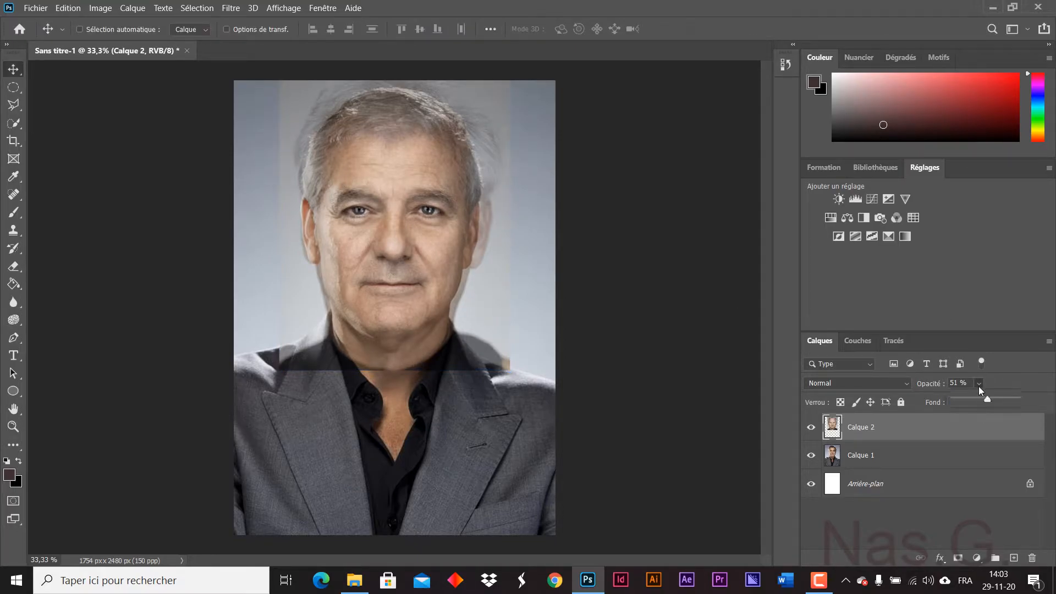
Step: Restore Calque 2's opacity to 100% and add a black layer mask that hides the whole layer
drag(998, 394, 1035, 391)
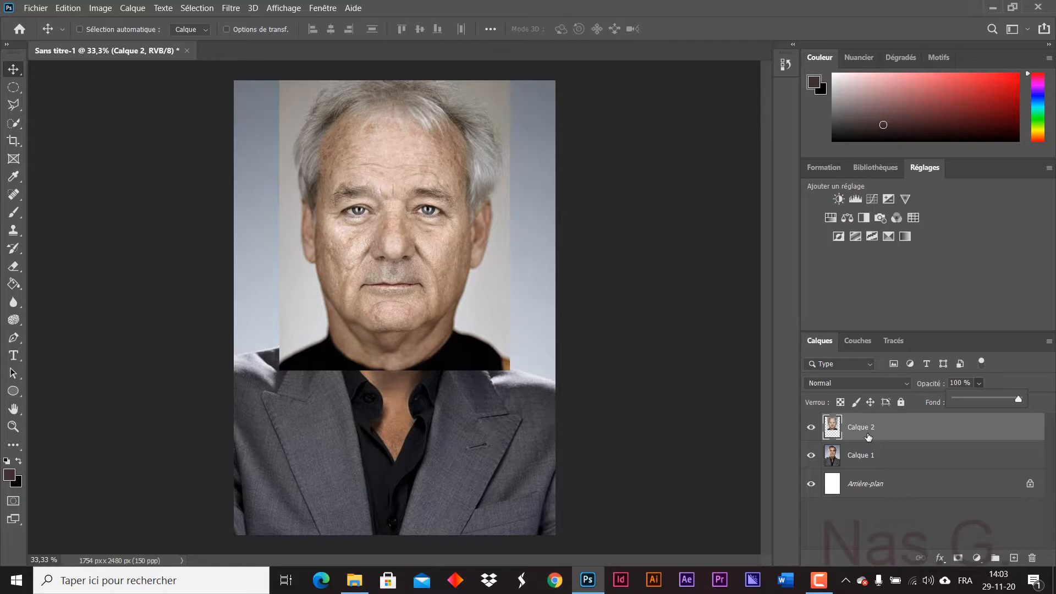
click(132, 8)
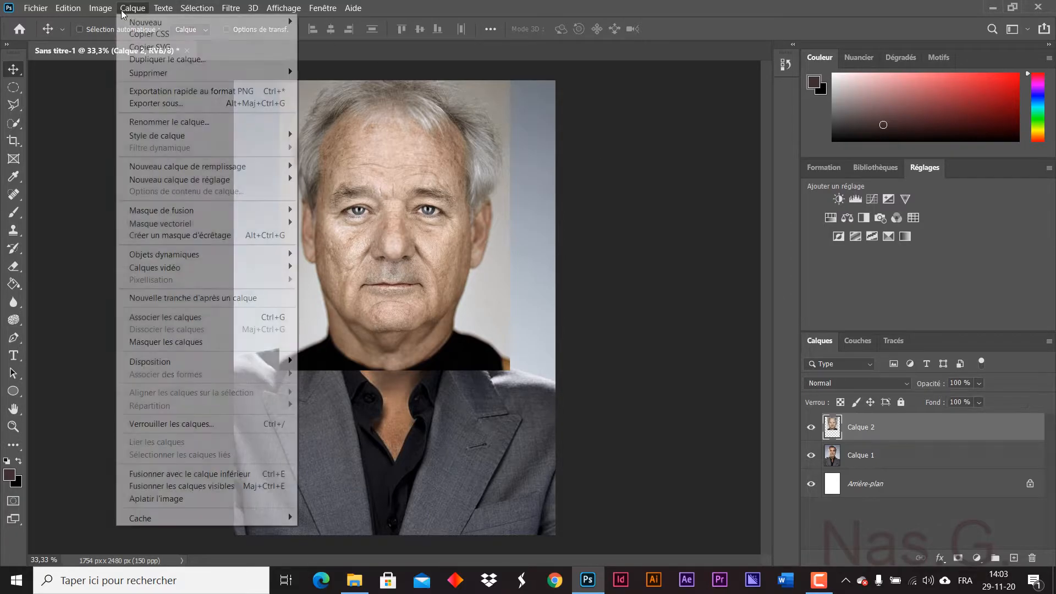
mouse_move(263, 210)
click(347, 223)
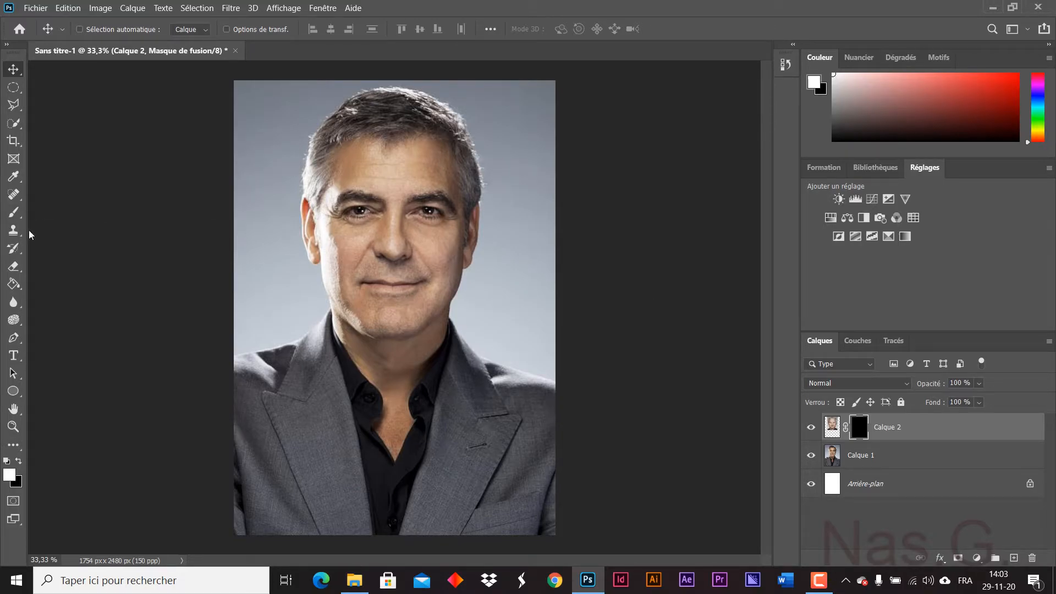
Step: Reveal the second man's eye on the image's left side by painting white on the mask with a 176 px brush at 35% opacity
click(16, 213)
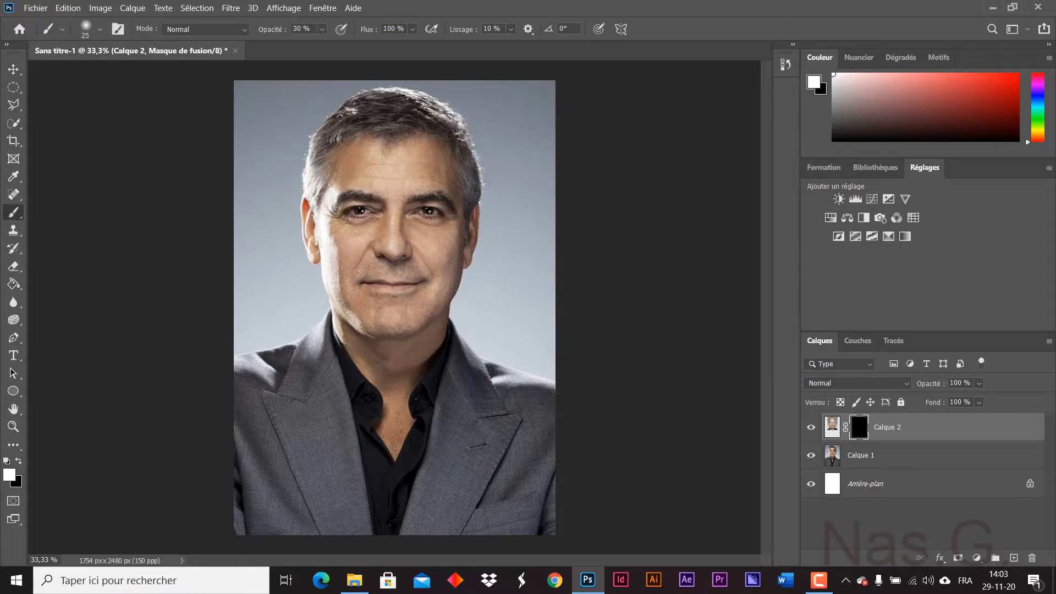
mouse_move(358, 251)
mouse_down()
mouse_move(422, 259)
mouse_move(401, 262)
mouse_up()
drag(391, 204, 417, 206)
click(13, 427)
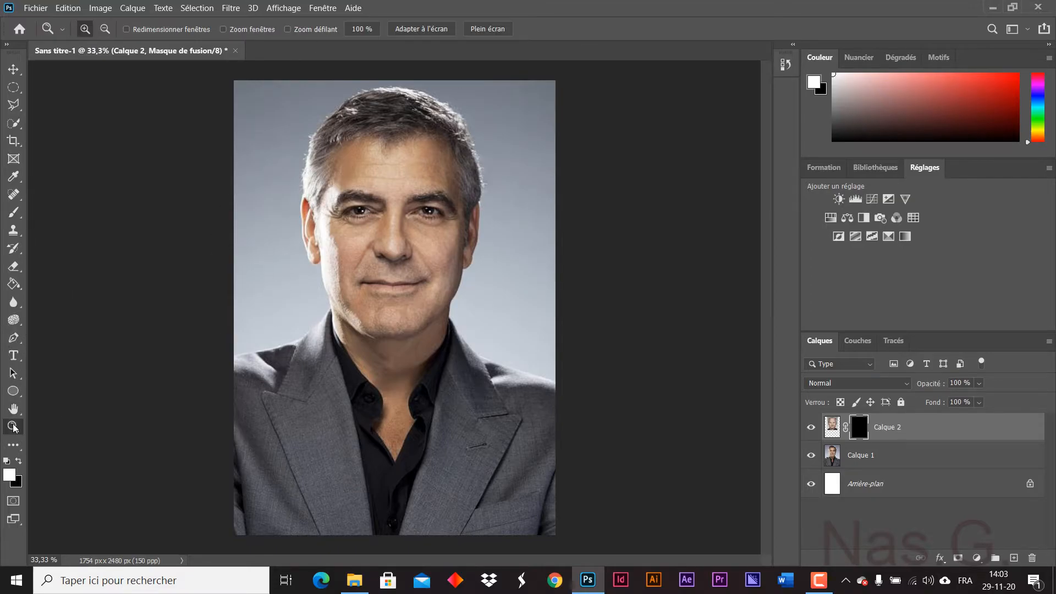
click(410, 234)
click(411, 234)
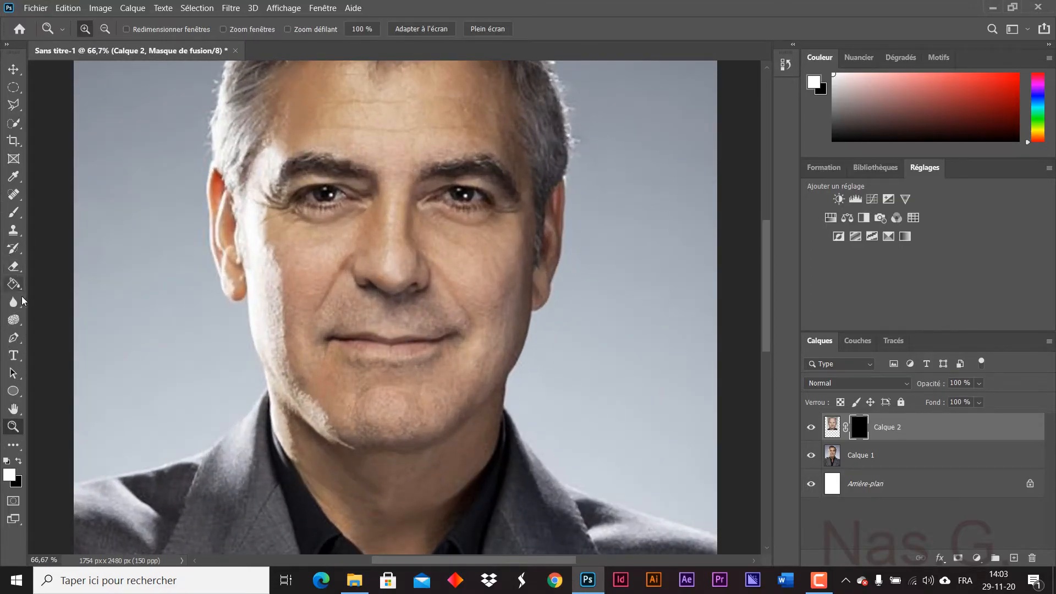
click(13, 212)
drag(324, 203, 215, 220)
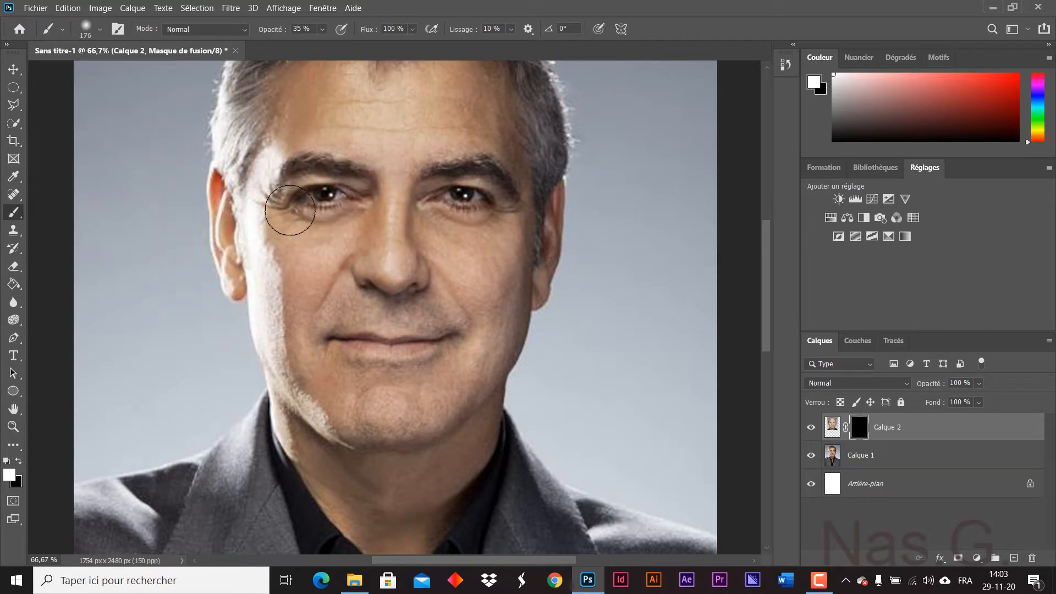
mouse_move(314, 199)
mouse_down()
mouse_move(357, 197)
mouse_move(333, 209)
mouse_move(328, 201)
mouse_up()
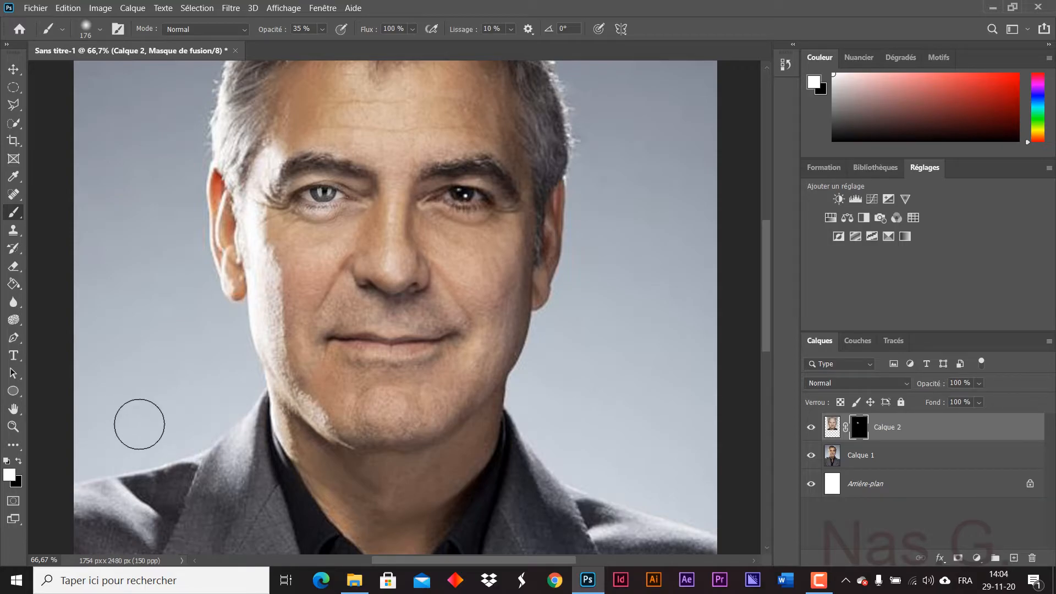
Step: Paint white on Calque 2's mask to reveal the eye on the image's right side, and touch up the first eye
key(x)
key(x)
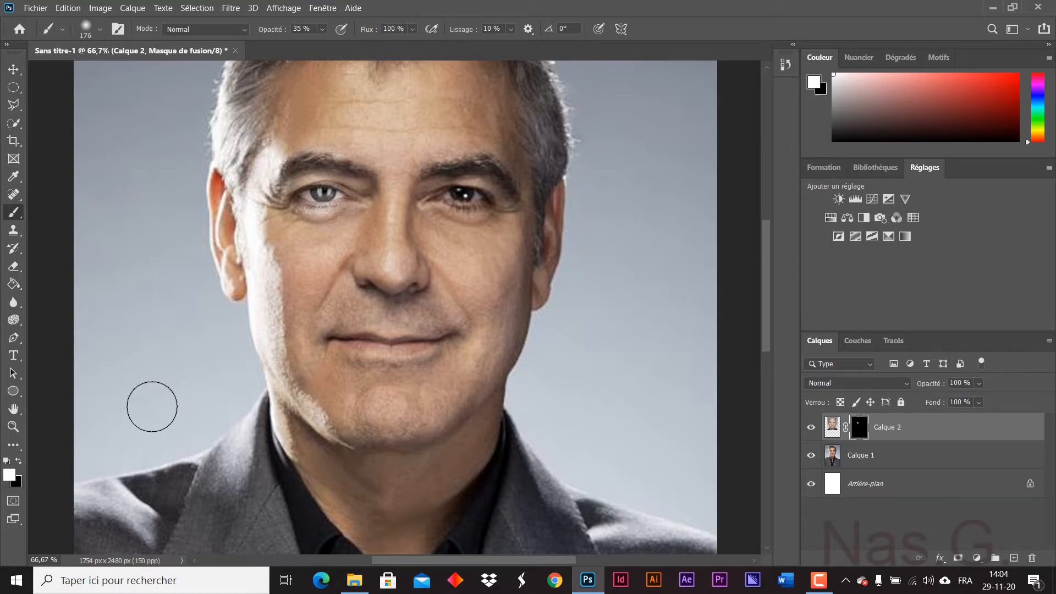
drag(459, 199, 458, 201)
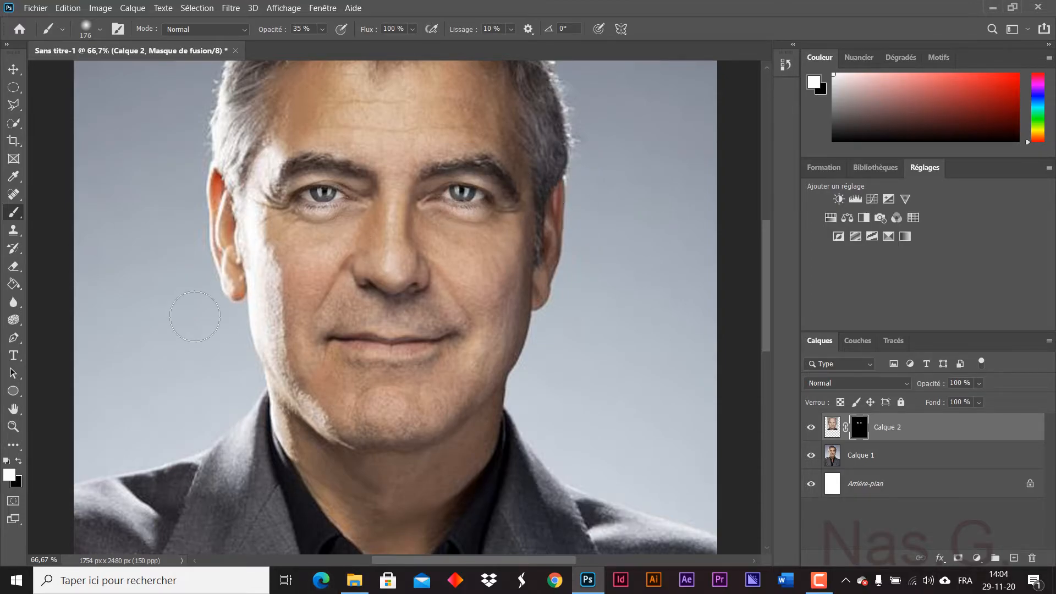
key(x)
mouse_move(325, 196)
mouse_down()
mouse_move(360, 194)
mouse_move(347, 196)
mouse_move(348, 213)
mouse_move(327, 185)
mouse_move(324, 207)
mouse_move(320, 198)
mouse_move(345, 197)
mouse_move(322, 197)
mouse_up()
key(x)
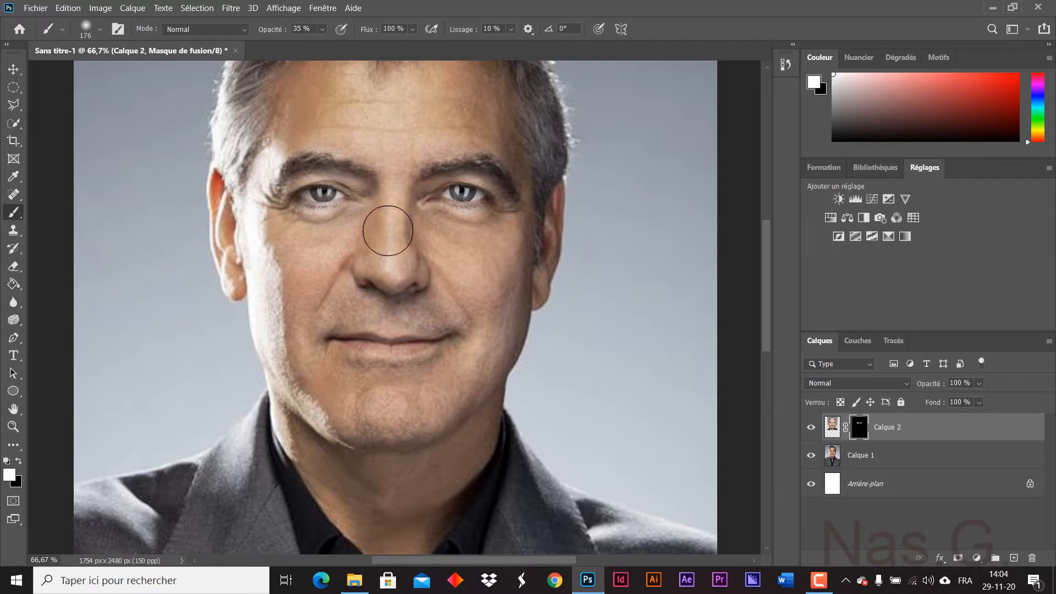
Step: Paint white on the mask along the nose and across the cheeks to blend in Calque 2's skin
mouse_move(381, 260)
mouse_down()
mouse_move(363, 271)
mouse_move(422, 282)
mouse_move(409, 289)
mouse_move(384, 255)
mouse_move(384, 203)
mouse_up()
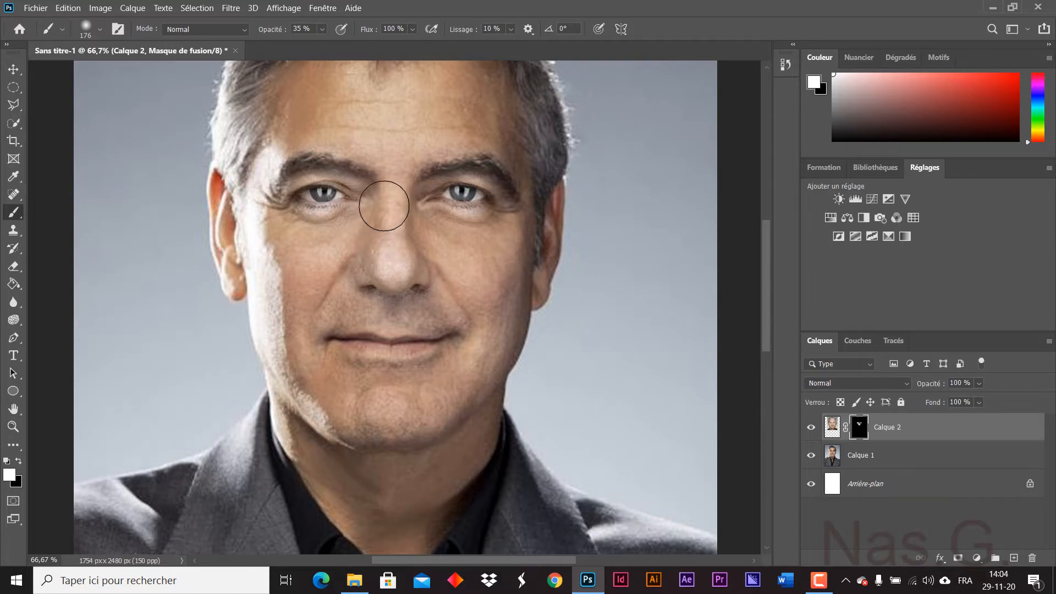
mouse_move(315, 297)
mouse_down()
mouse_move(338, 267)
mouse_move(311, 301)
mouse_move(435, 265)
mouse_move(485, 315)
mouse_move(442, 252)
mouse_move(484, 263)
mouse_move(291, 243)
mouse_move(302, 280)
mouse_move(310, 235)
mouse_move(354, 259)
mouse_move(352, 153)
mouse_move(334, 127)
mouse_move(440, 121)
mouse_move(437, 103)
mouse_move(340, 103)
mouse_move(377, 114)
mouse_move(471, 105)
mouse_move(451, 76)
mouse_move(303, 104)
mouse_move(332, 106)
mouse_move(459, 258)
mouse_move(454, 238)
mouse_move(483, 269)
mouse_move(394, 338)
mouse_up()
scroll(437, 128, down, 1)
scroll(393, 338, down, 2)
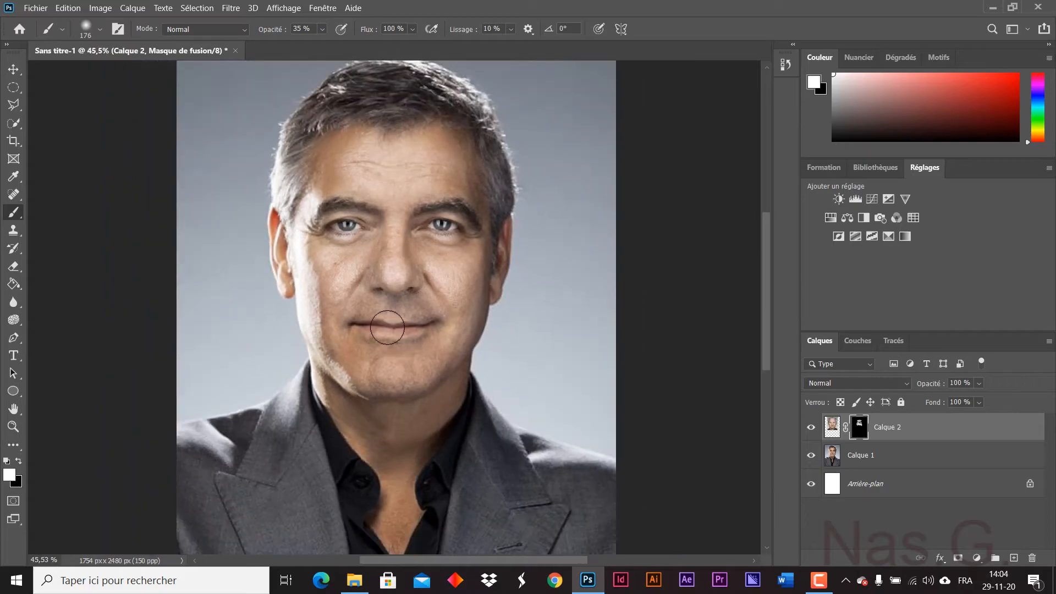
Step: Reveal Calque 2's eyebrows, nose and mouth by painting white over them on the mask
mouse_move(384, 279)
mouse_down()
mouse_move(448, 217)
mouse_move(417, 209)
mouse_move(468, 201)
mouse_move(470, 224)
mouse_up()
mouse_move(375, 205)
mouse_down()
mouse_move(334, 203)
mouse_move(317, 228)
mouse_move(329, 206)
mouse_move(366, 196)
mouse_up()
drag(406, 272, 399, 278)
mouse_move(424, 331)
mouse_down()
mouse_move(434, 327)
mouse_move(384, 326)
mouse_up()
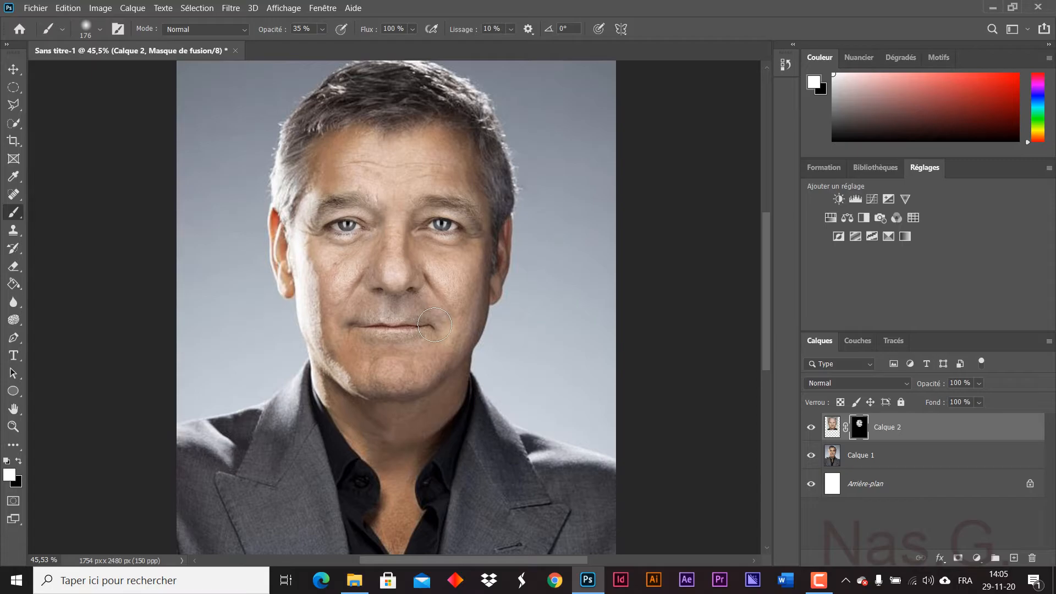
Step: Extend the white mask painting over the mouth corners, cheeks, brows and forehead to strengthen Calque 2's skin texture
mouse_move(437, 331)
mouse_down()
mouse_move(452, 295)
mouse_move(455, 311)
mouse_up()
mouse_move(371, 308)
mouse_down()
mouse_move(350, 293)
mouse_move(331, 316)
mouse_move(334, 325)
mouse_move(336, 276)
mouse_move(371, 254)
mouse_move(334, 263)
mouse_move(332, 283)
mouse_move(351, 275)
mouse_move(351, 285)
mouse_move(326, 305)
mouse_move(359, 272)
mouse_move(391, 261)
mouse_move(394, 195)
mouse_move(398, 205)
mouse_move(360, 201)
mouse_up()
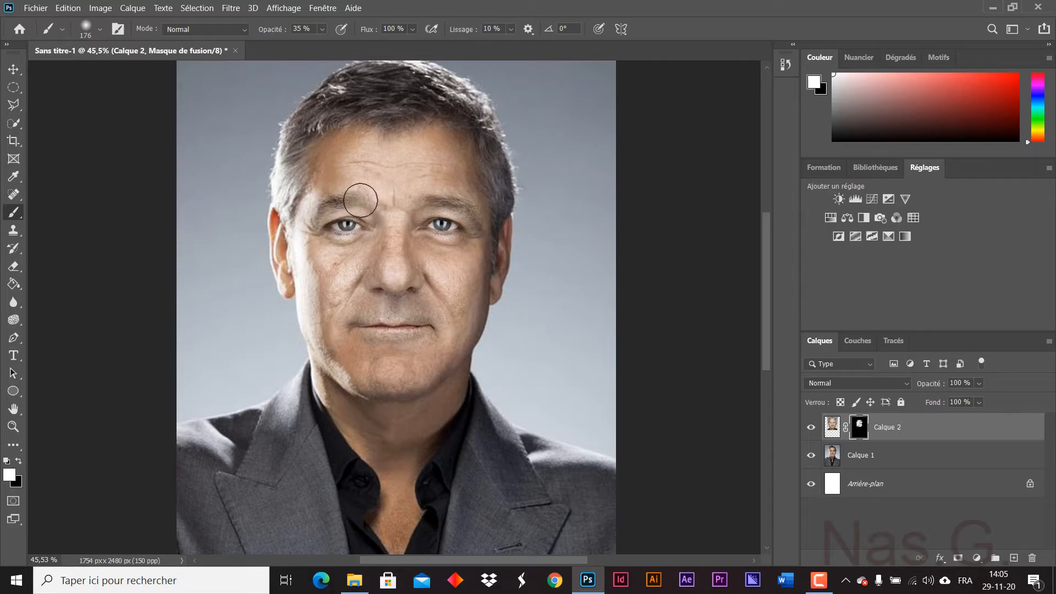
mouse_move(434, 210)
mouse_down()
mouse_move(457, 218)
mouse_move(459, 237)
mouse_move(429, 242)
mouse_move(462, 234)
mouse_move(465, 217)
mouse_move(412, 188)
mouse_move(387, 188)
mouse_move(370, 207)
mouse_move(393, 227)
mouse_move(411, 290)
mouse_up()
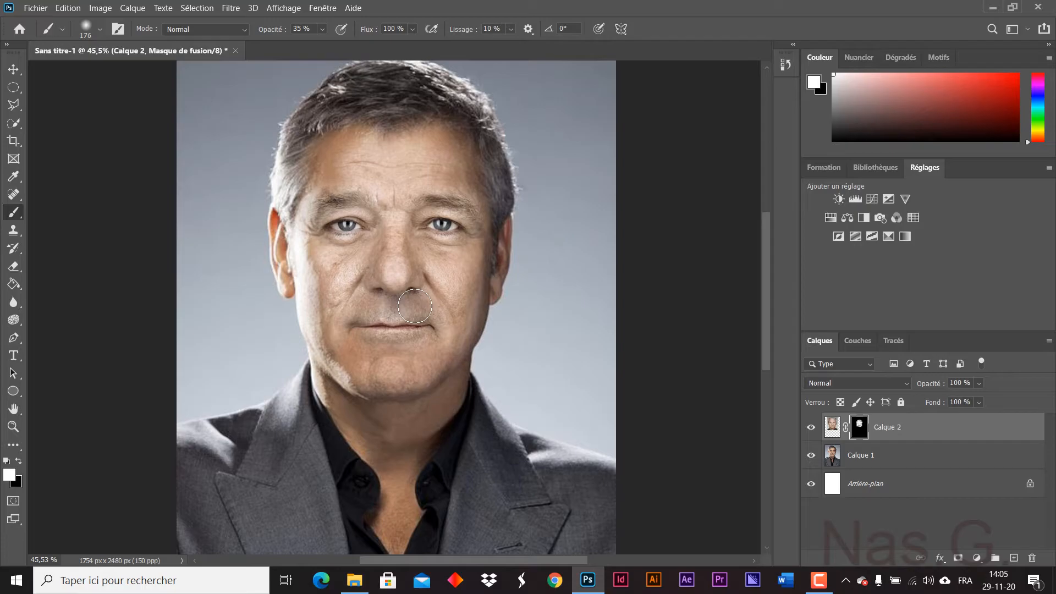
mouse_move(358, 160)
mouse_down()
mouse_move(441, 165)
mouse_move(431, 148)
mouse_move(394, 146)
mouse_move(386, 196)
mouse_move(395, 218)
mouse_move(365, 175)
mouse_move(336, 187)
mouse_up()
mouse_move(401, 193)
mouse_down()
mouse_move(425, 185)
mouse_move(462, 203)
mouse_move(460, 224)
mouse_move(432, 231)
mouse_move(453, 242)
mouse_move(463, 286)
mouse_move(355, 267)
mouse_move(326, 340)
mouse_move(381, 369)
mouse_move(412, 371)
mouse_move(352, 366)
mouse_move(418, 366)
mouse_move(444, 310)
mouse_move(427, 284)
mouse_move(436, 319)
mouse_move(461, 308)
mouse_move(463, 255)
mouse_up()
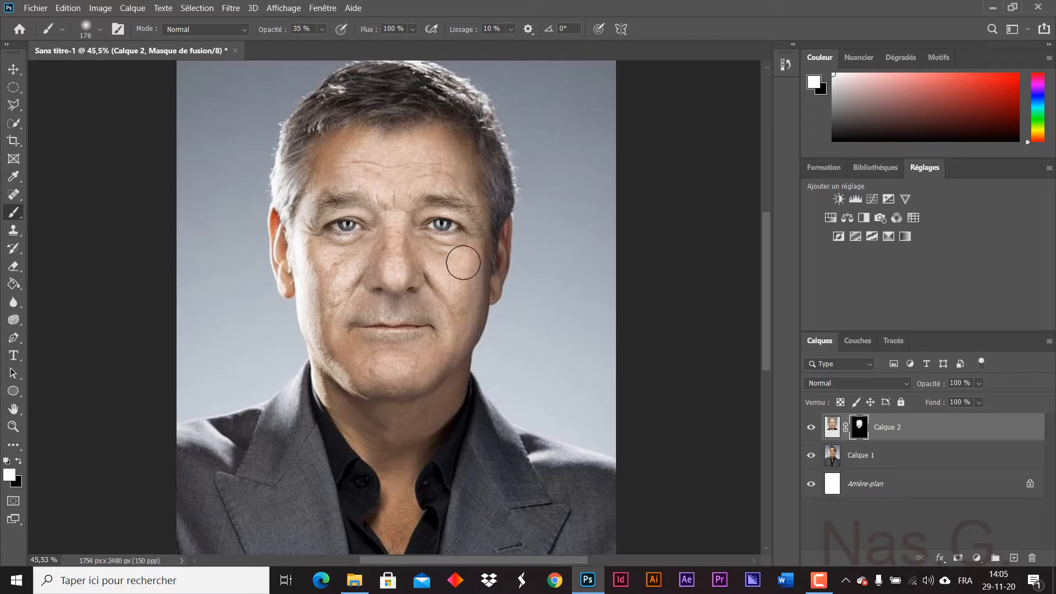
Step: Compare the portrait with and without Calque 2, and soften the cheek and forehead by painting black on its mask at 35% opacity
click(15, 409)
click(15, 409)
click(812, 428)
click(812, 427)
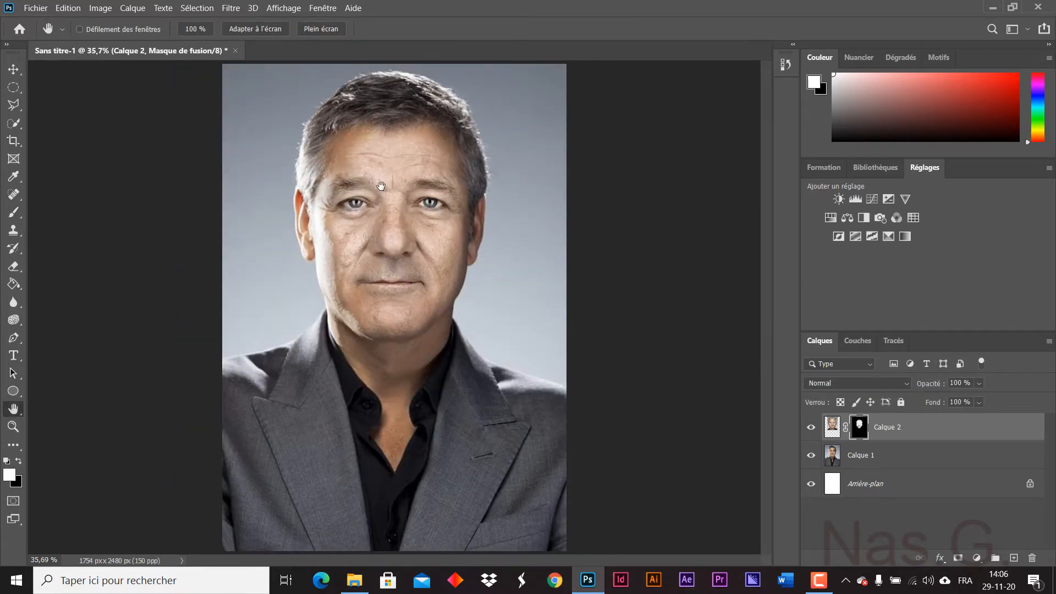
click(14, 212)
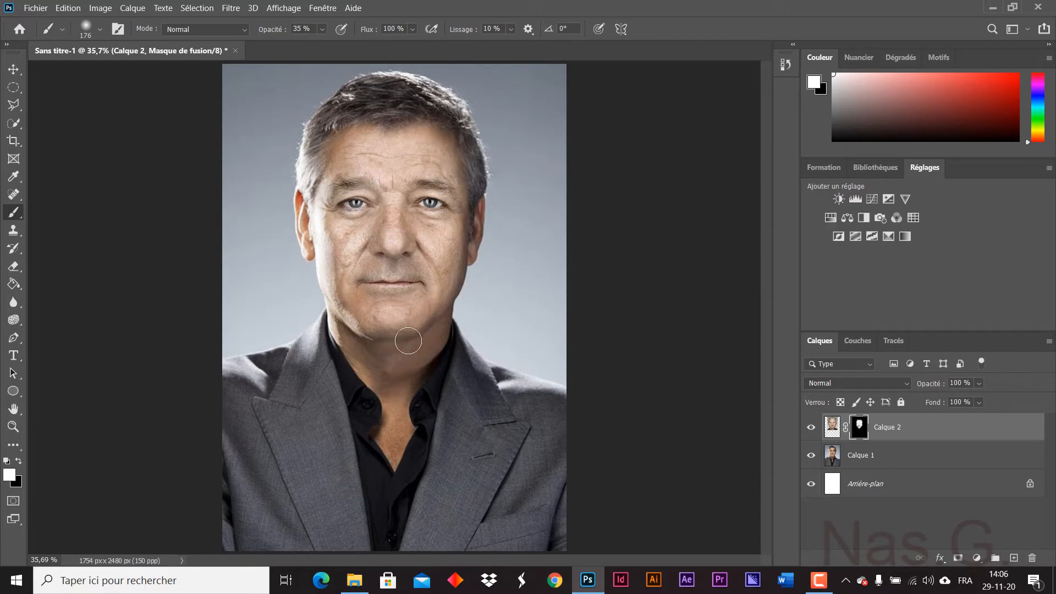
key(x)
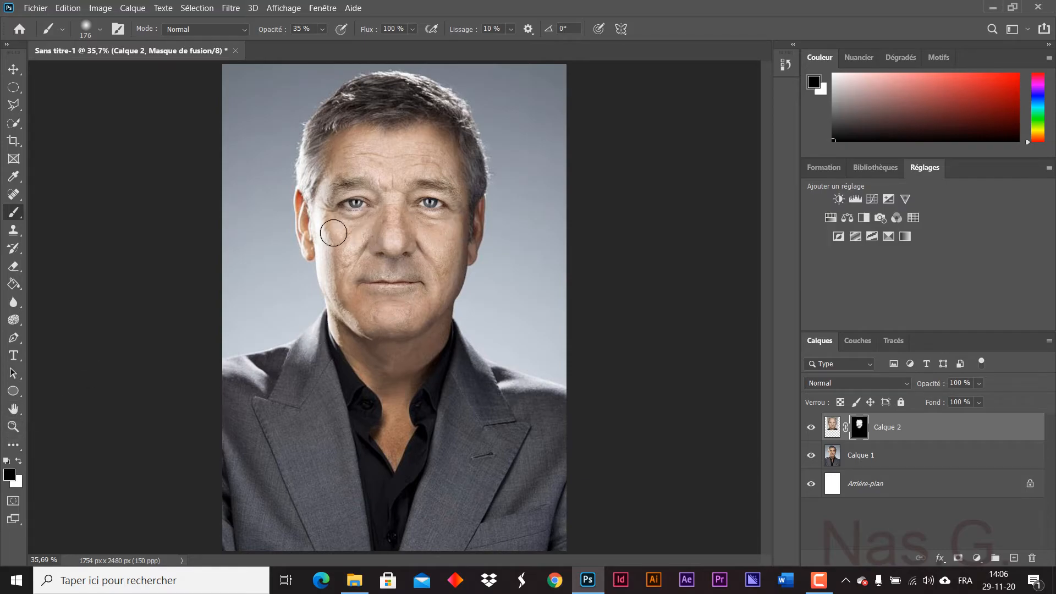
mouse_move(335, 232)
mouse_down()
mouse_move(352, 231)
mouse_move(347, 250)
mouse_up()
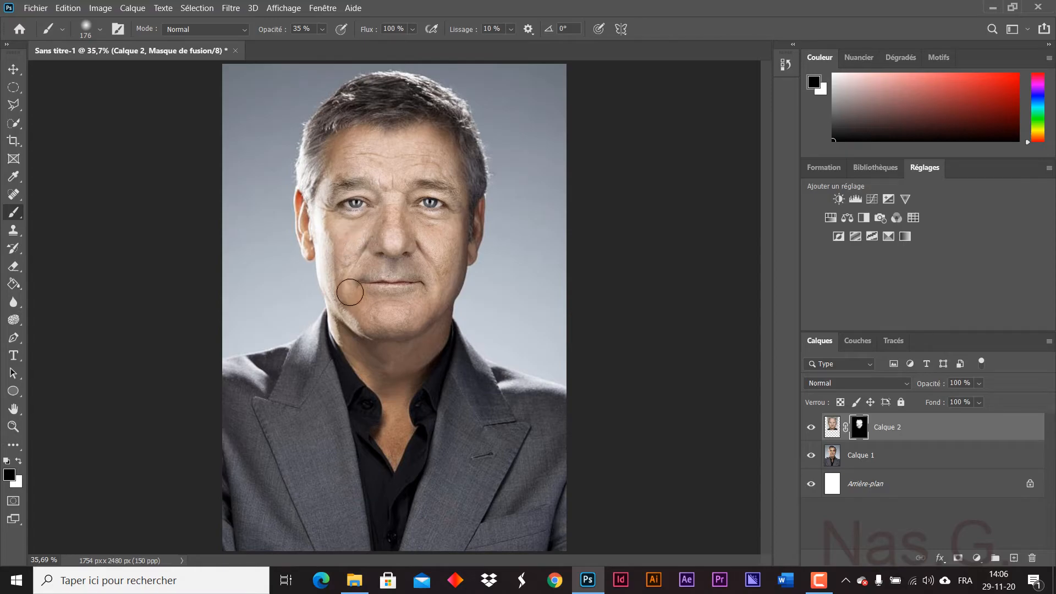
mouse_move(358, 162)
mouse_down()
mouse_move(381, 170)
mouse_move(439, 162)
mouse_move(402, 209)
mouse_up()
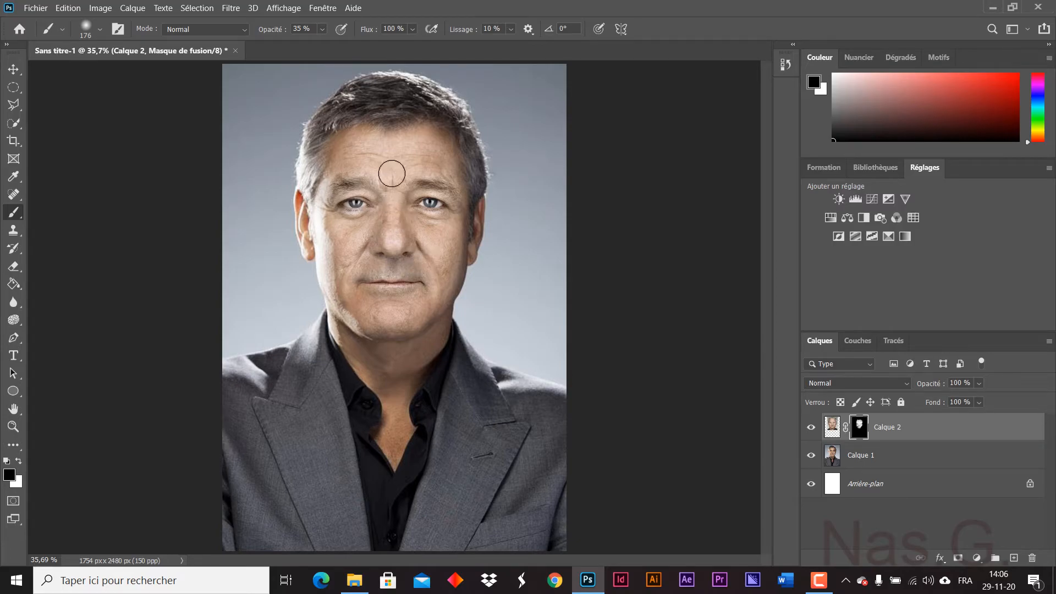
Step: Save the document on the computer as the Photoshop file bill in the masque de fusion folder, with maximum compatibility
click(13, 427)
alt+click(439, 241)
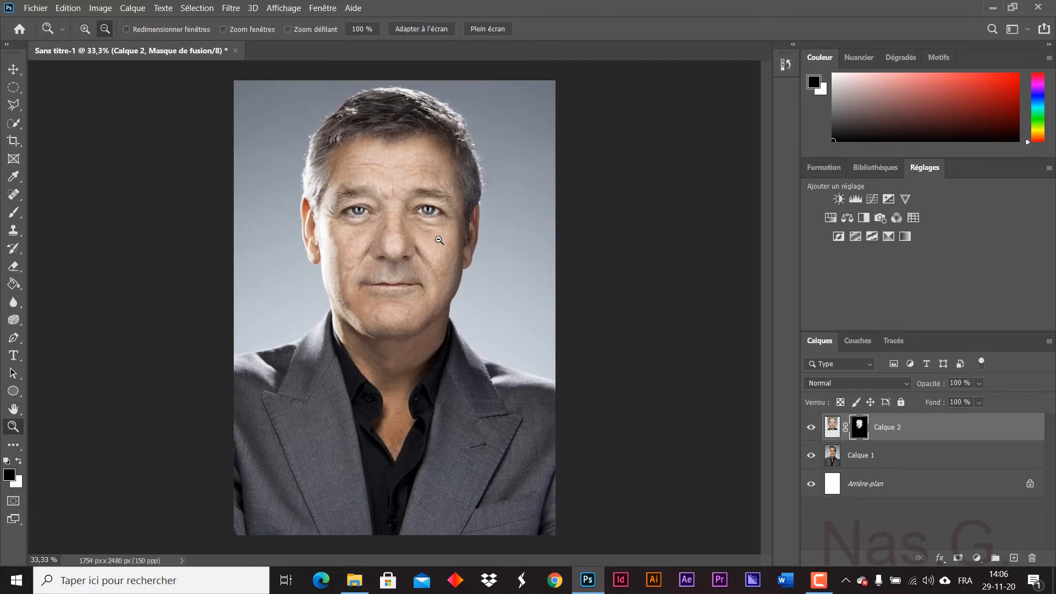
alt+click(439, 240)
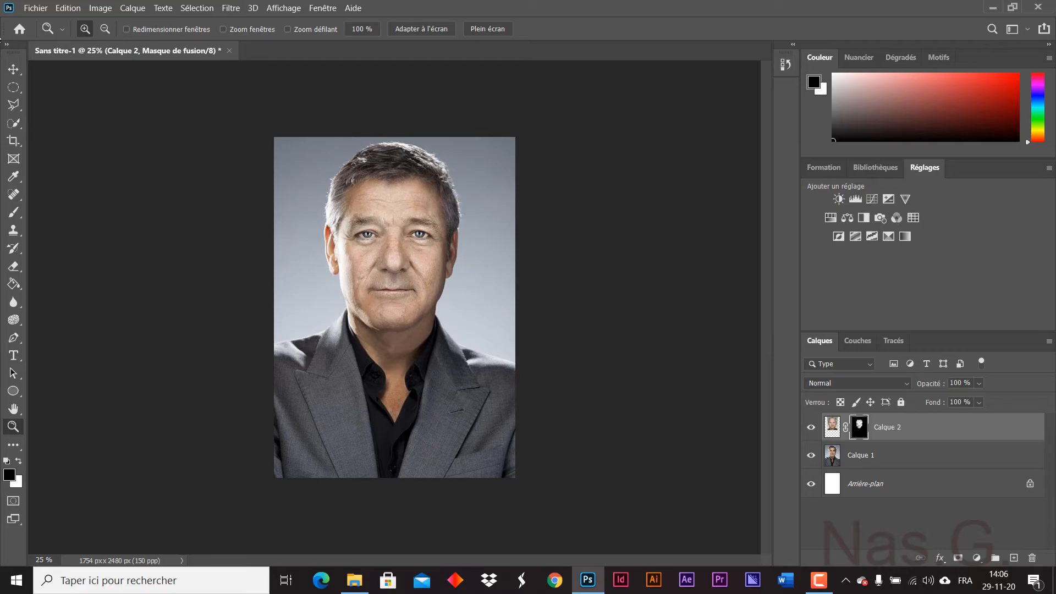
click(44, 10)
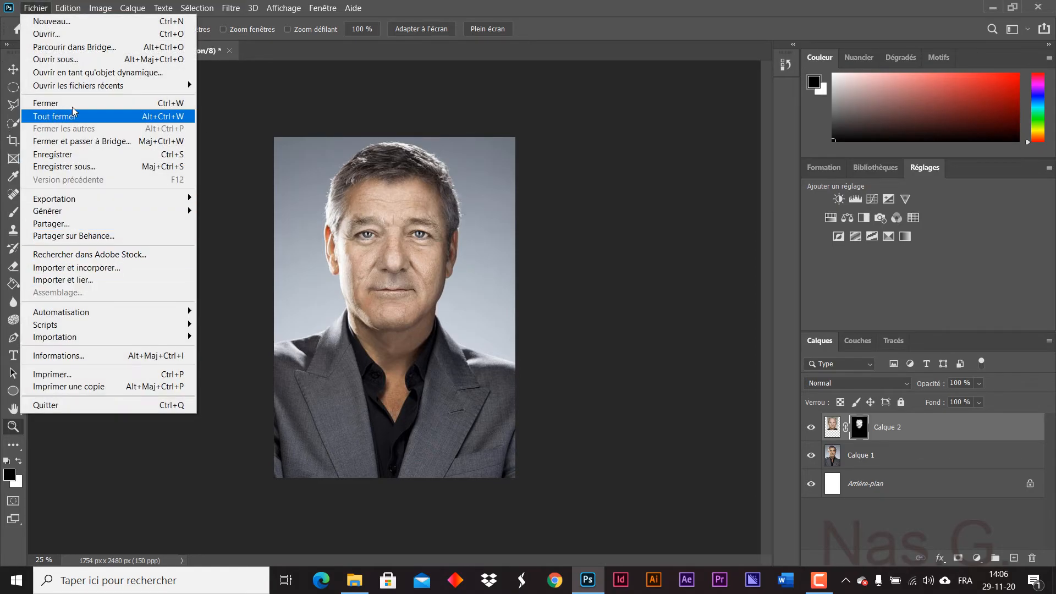
click(88, 168)
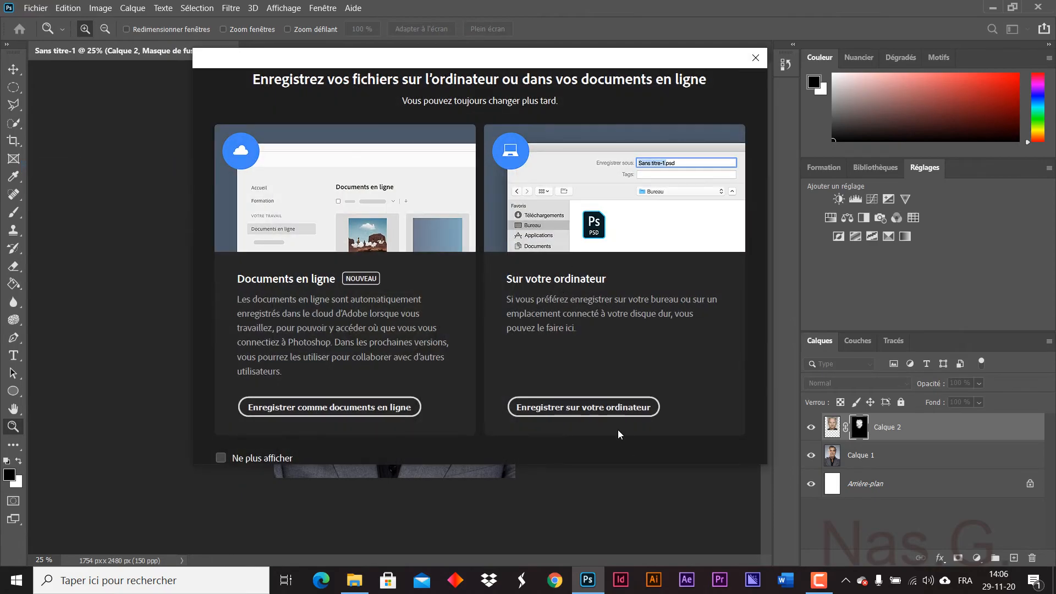
click(584, 407)
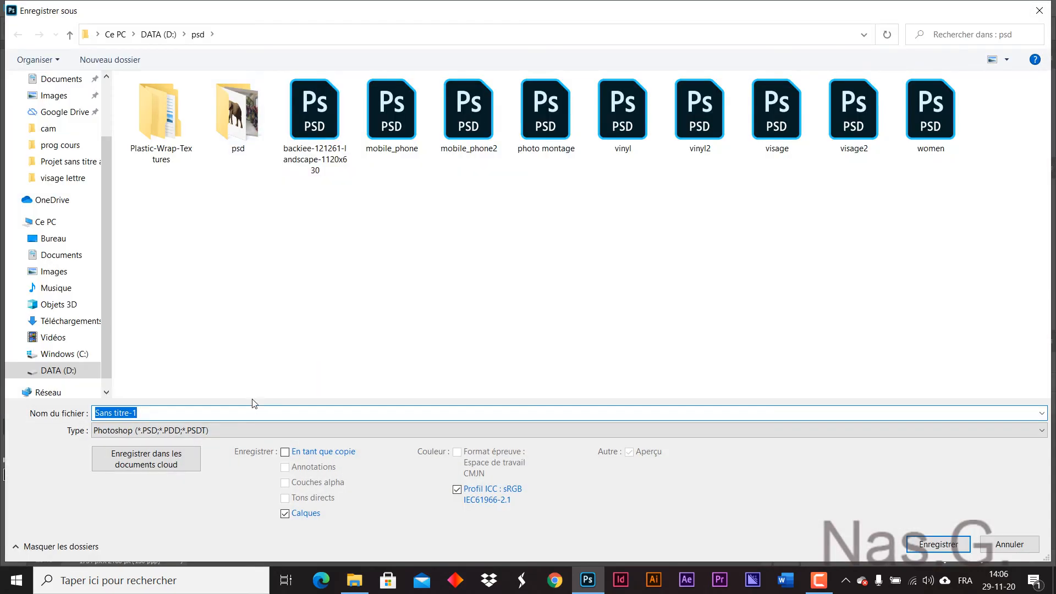
double_click(238, 113)
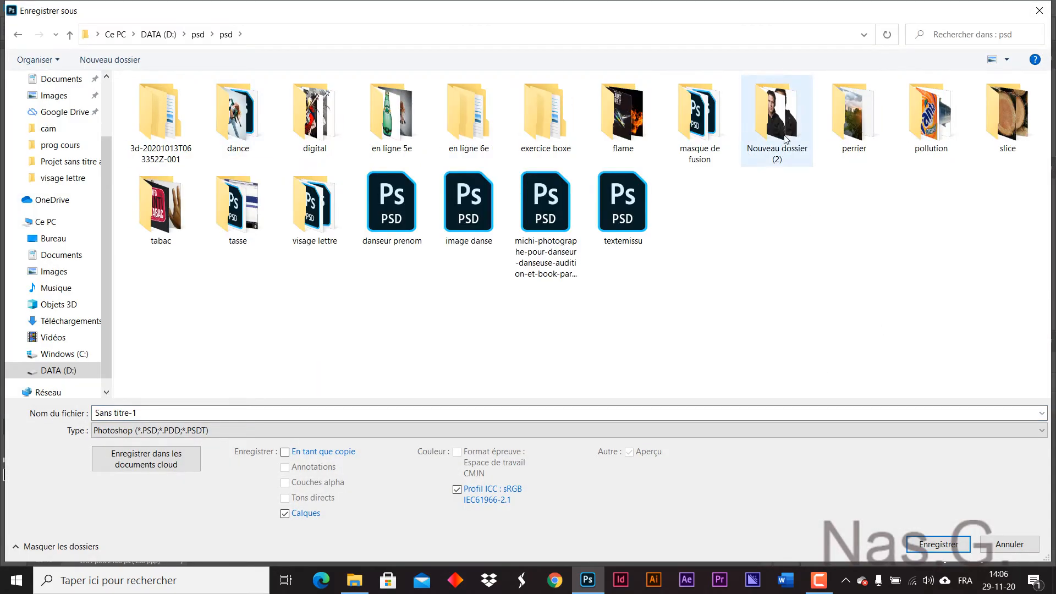
double_click(699, 115)
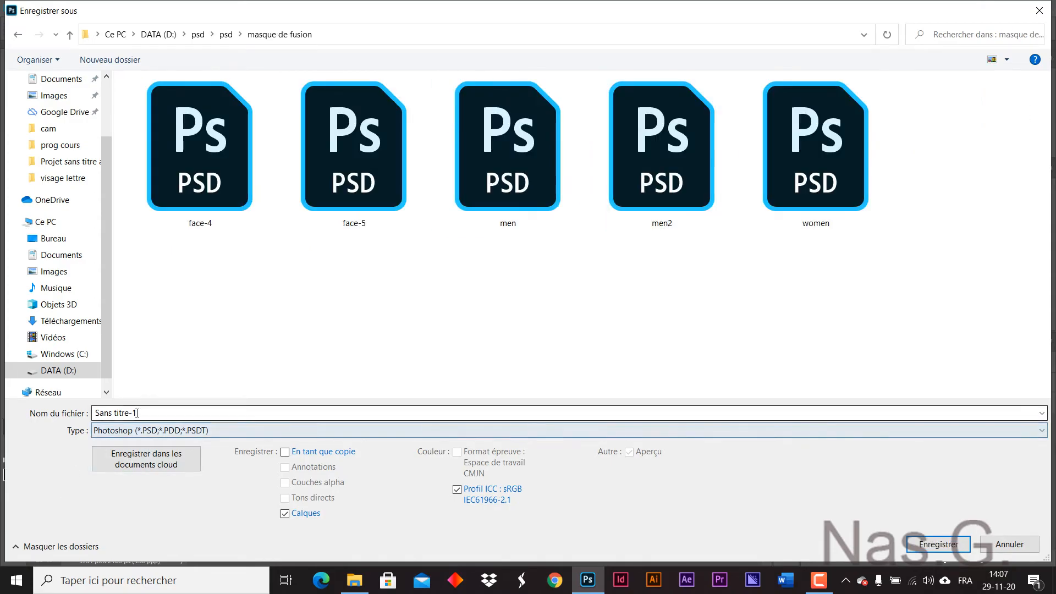
text(bill)
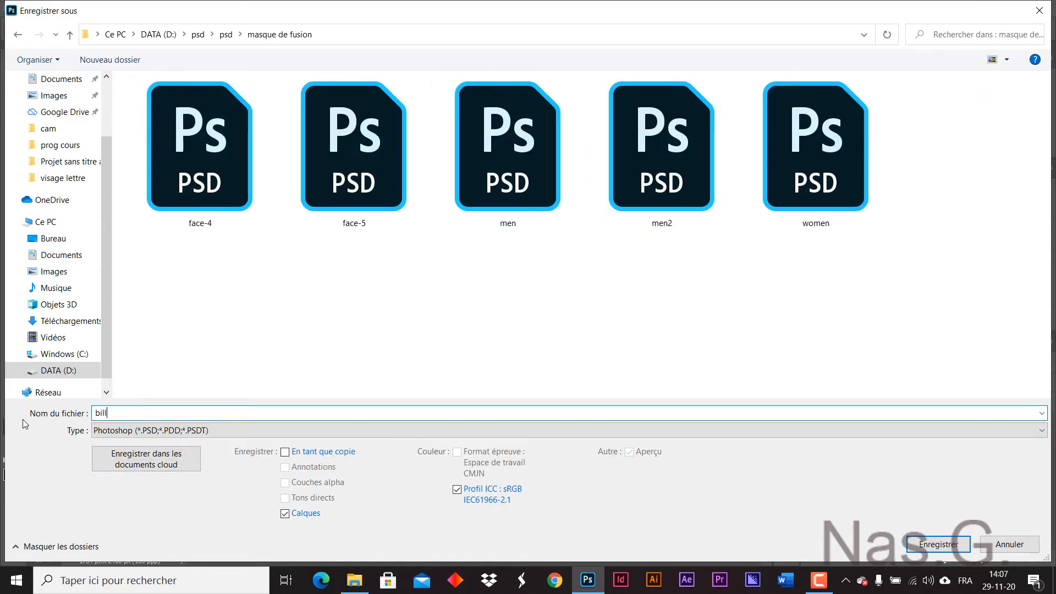
key(Return)
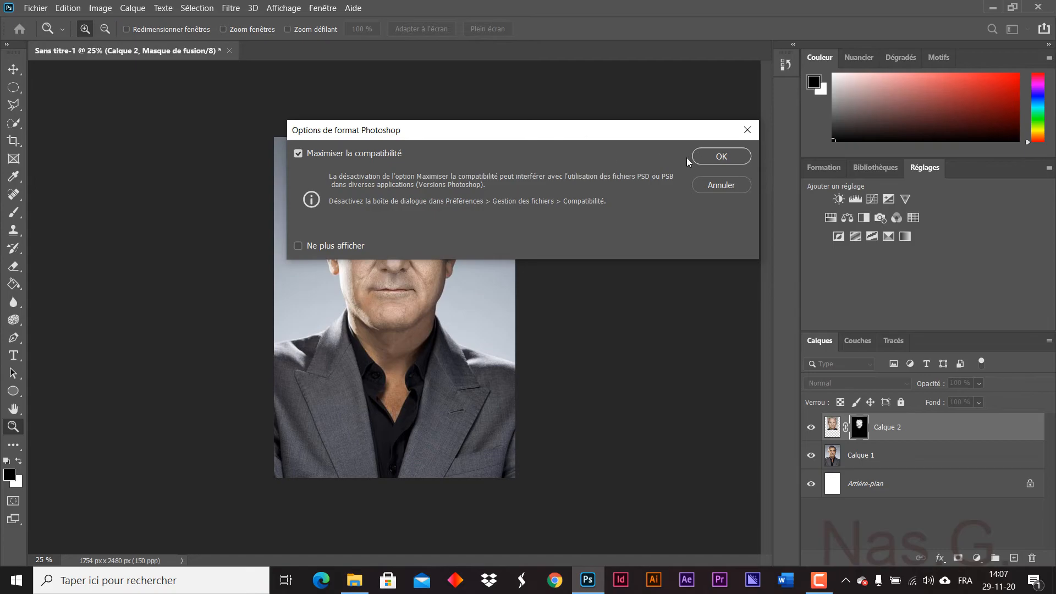
click(706, 160)
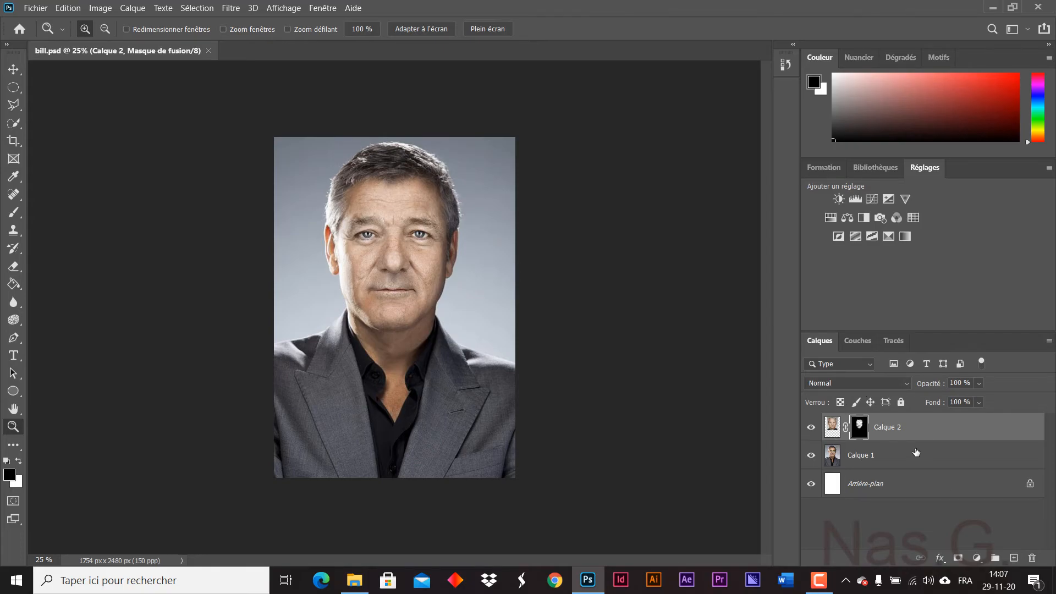
Step: Merge Calque 2, Calque 1 and Arrière-plan into a single layer, and duplicate the merged layer
mouse_move(819, 581)
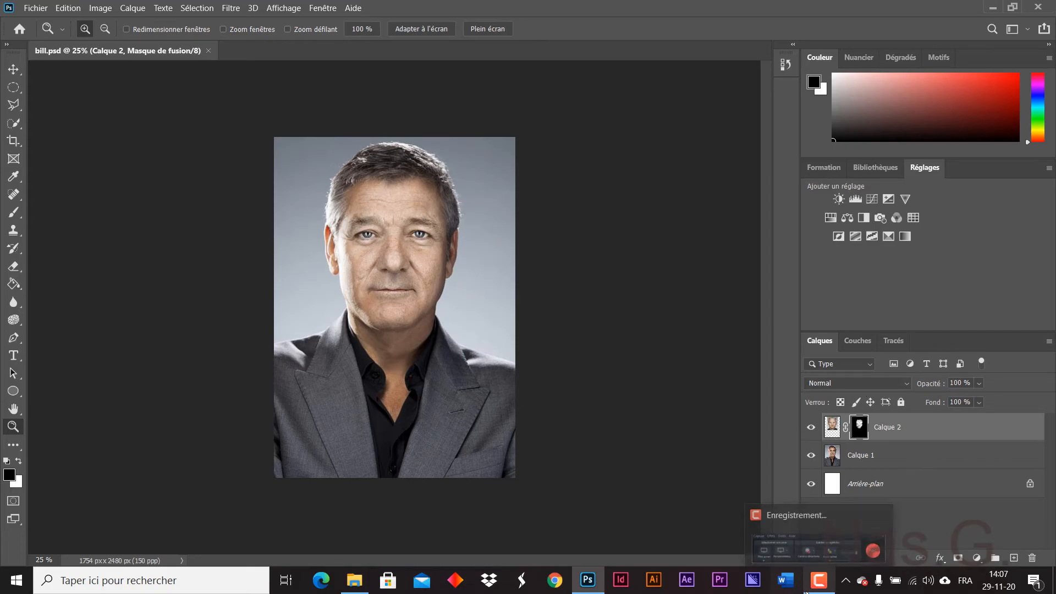
shift+click(901, 485)
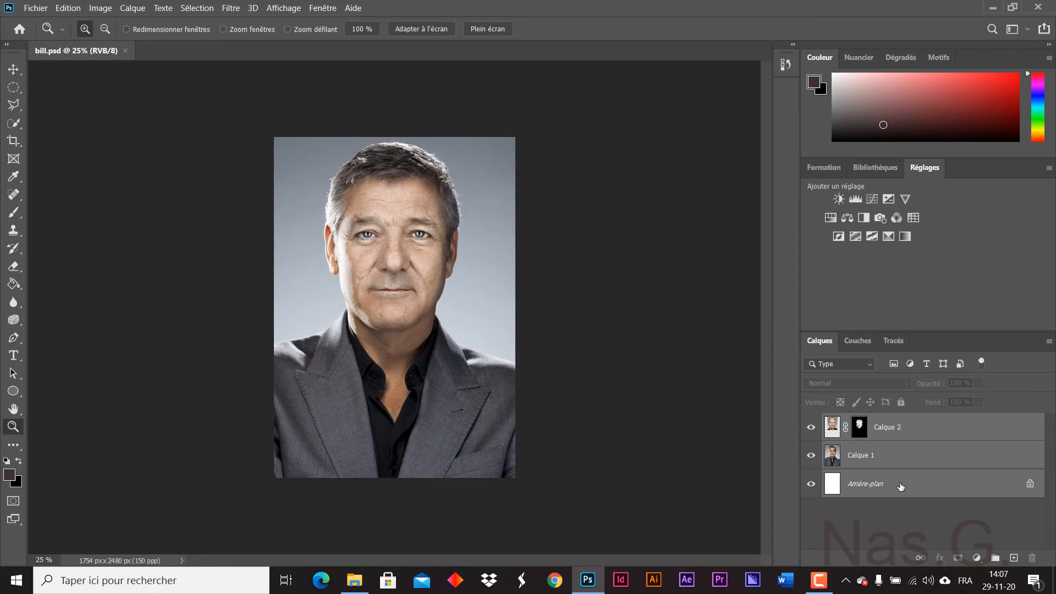
right_click(900, 487)
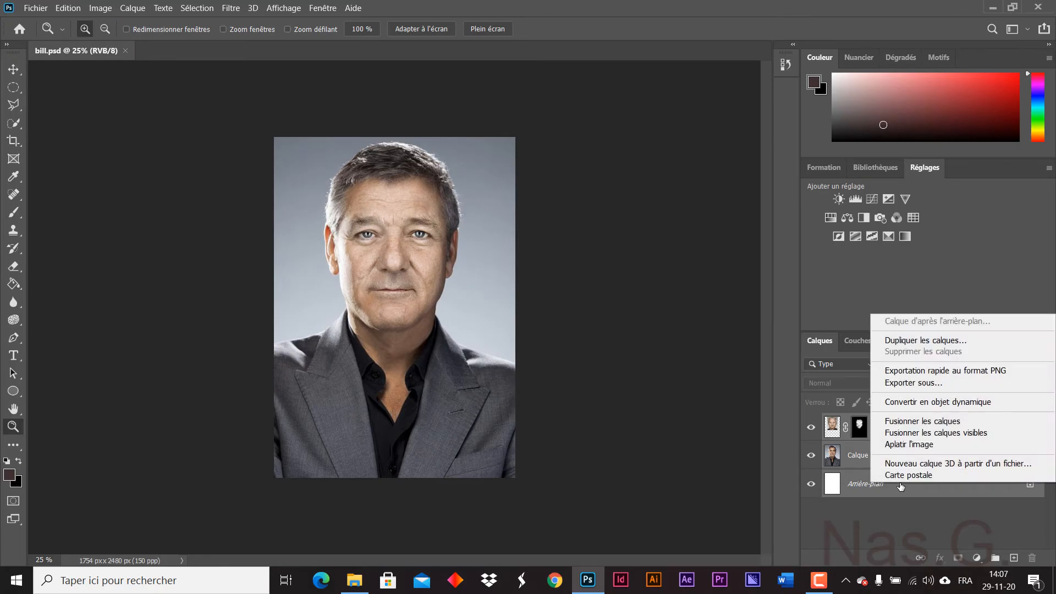
click(923, 421)
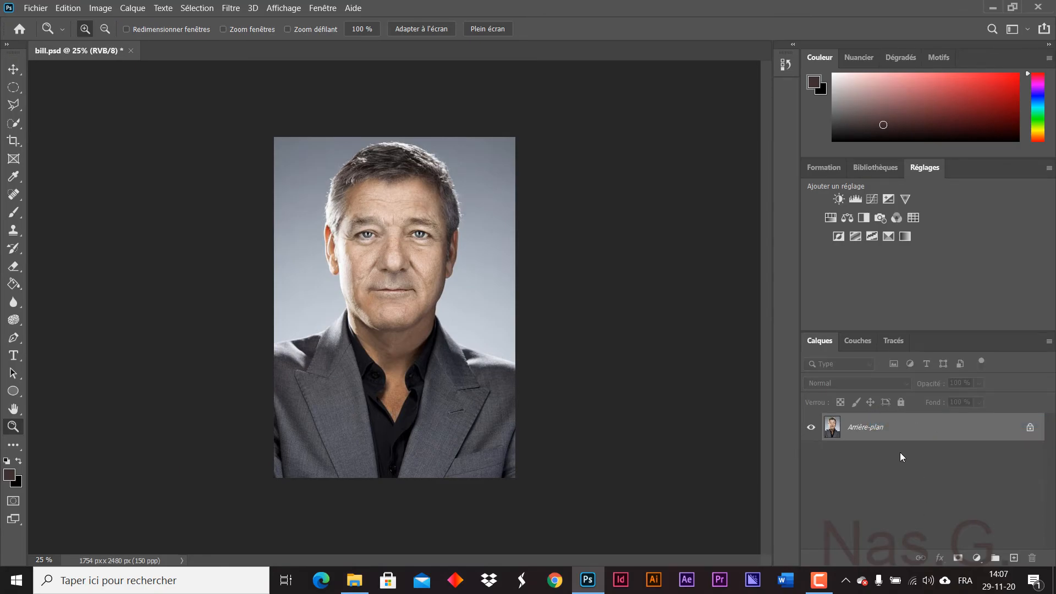
drag(880, 434, 1013, 557)
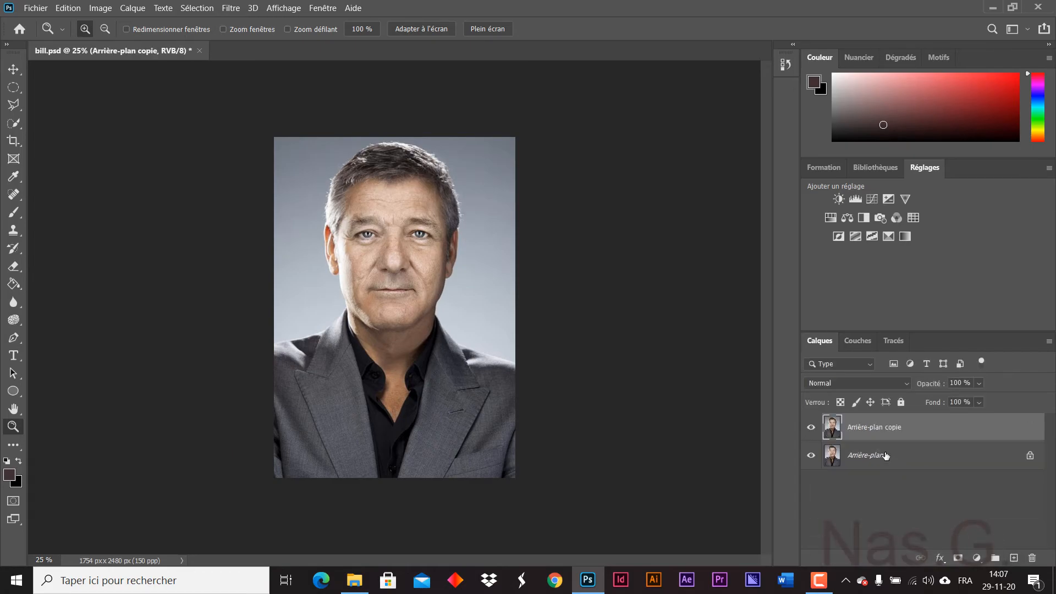
Step: Convert the duplicated layer to black and white with the Noir et blanc adjustment's default preset
click(92, 8)
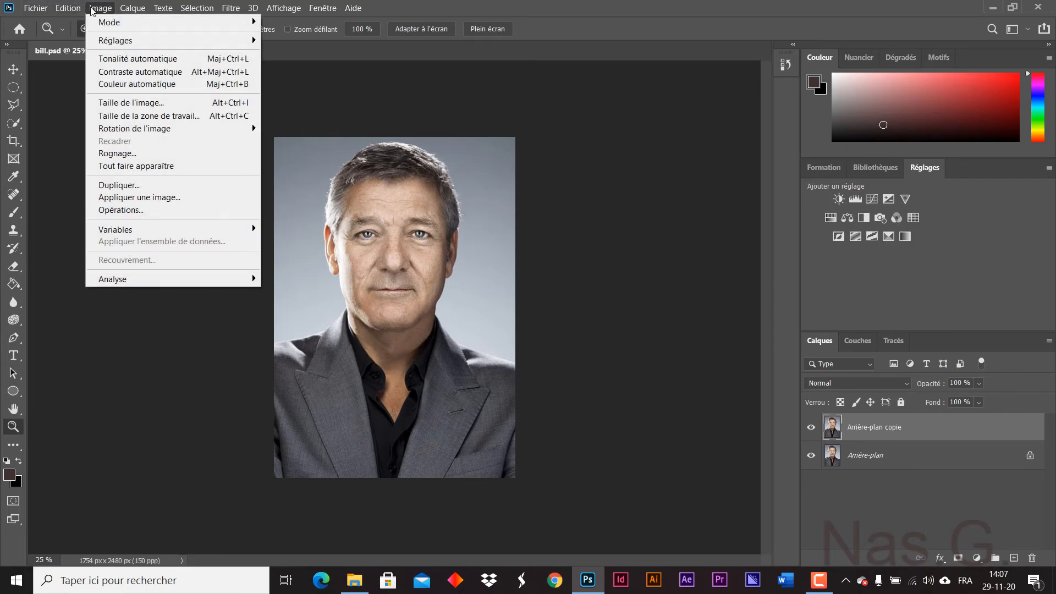
mouse_move(137, 40)
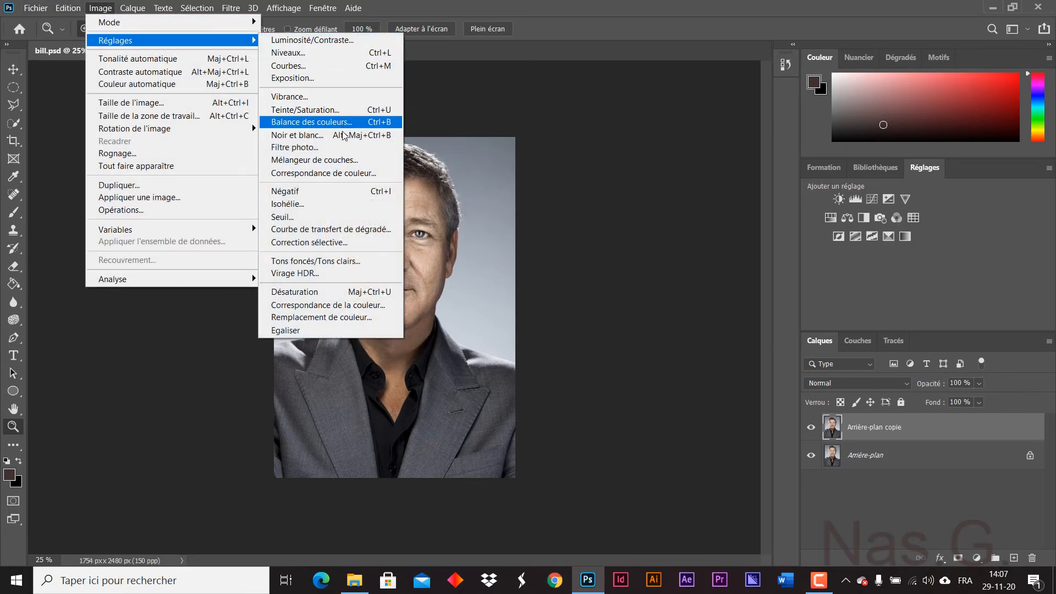
click(297, 135)
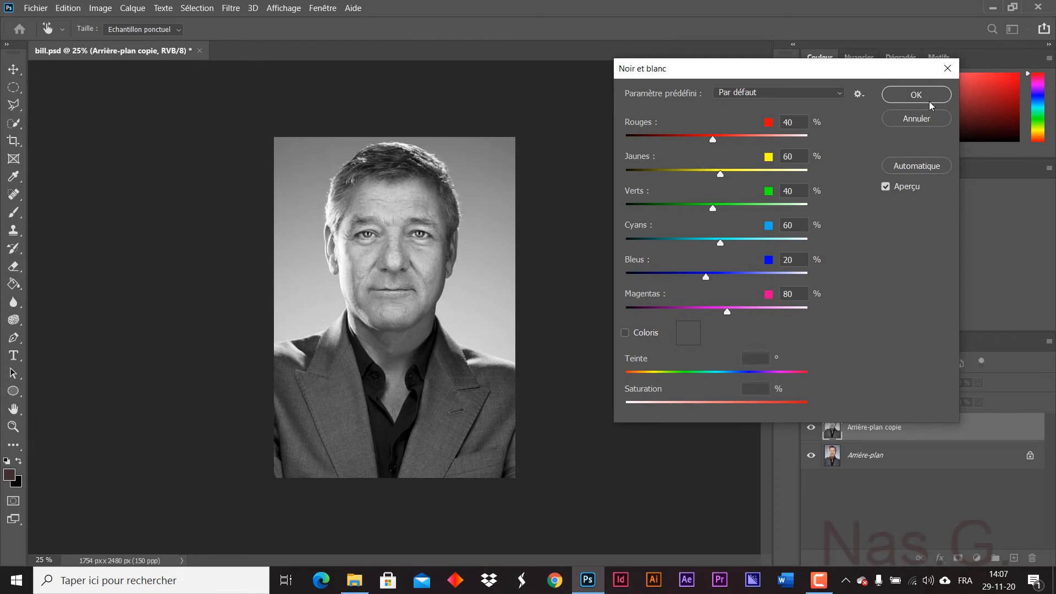
click(930, 101)
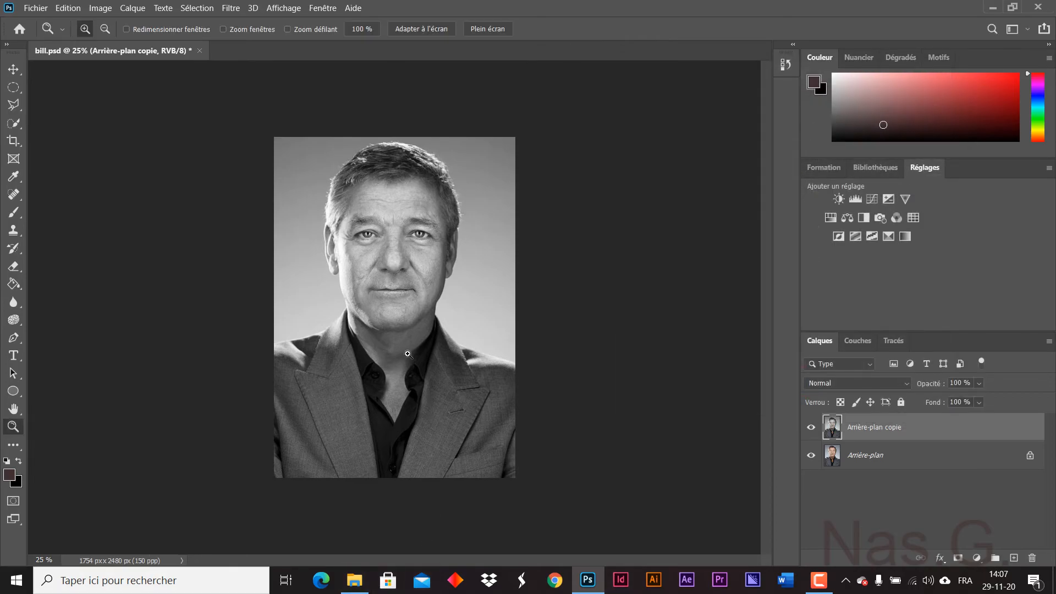
Step: Apply a Gaussian blur with a radius of 8,0 pixels to the black-and-white copy
click(240, 8)
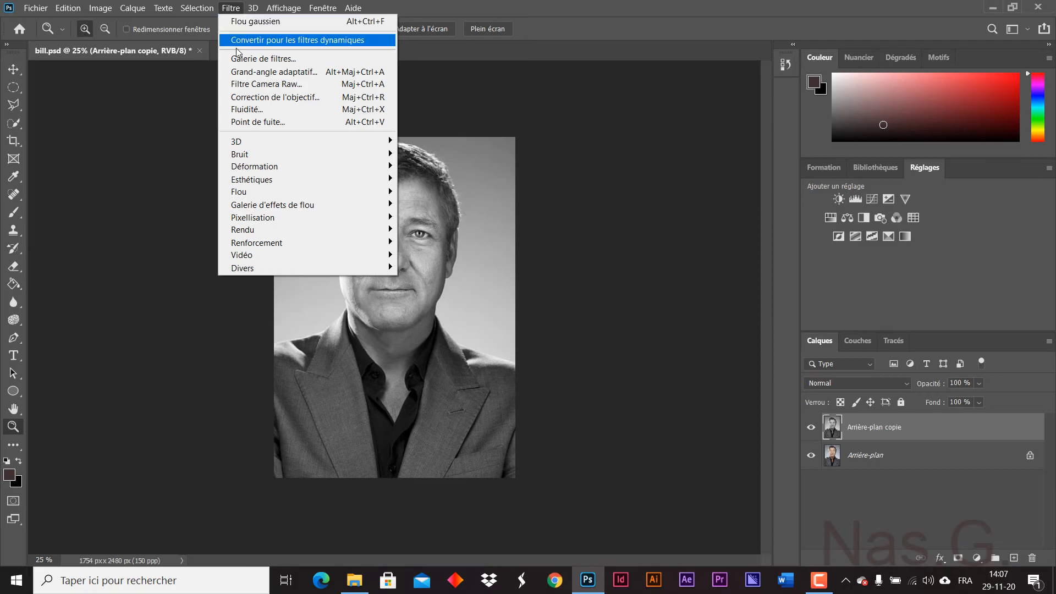
mouse_move(261, 194)
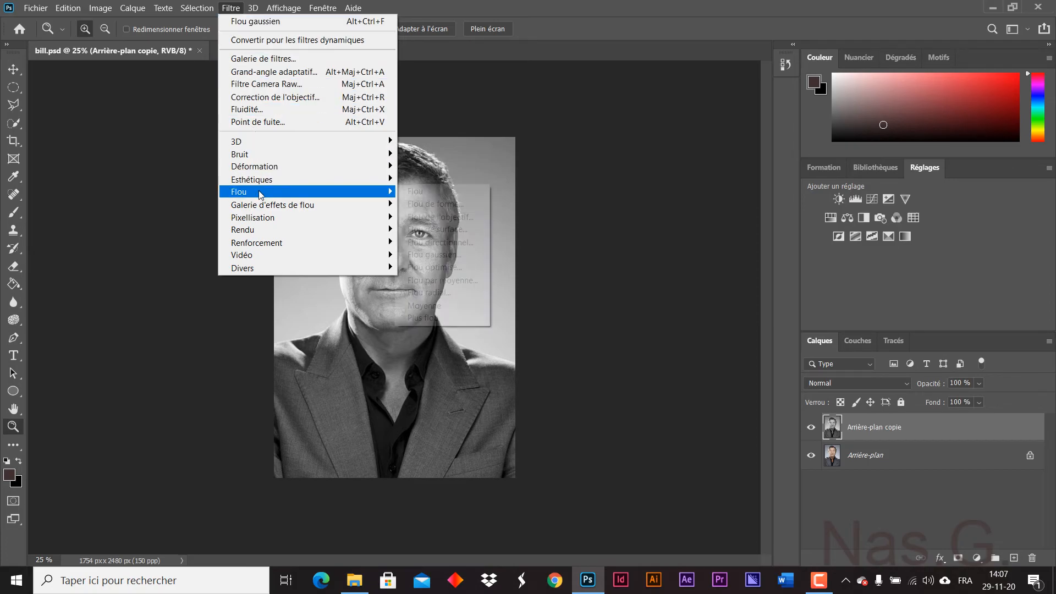
click(457, 255)
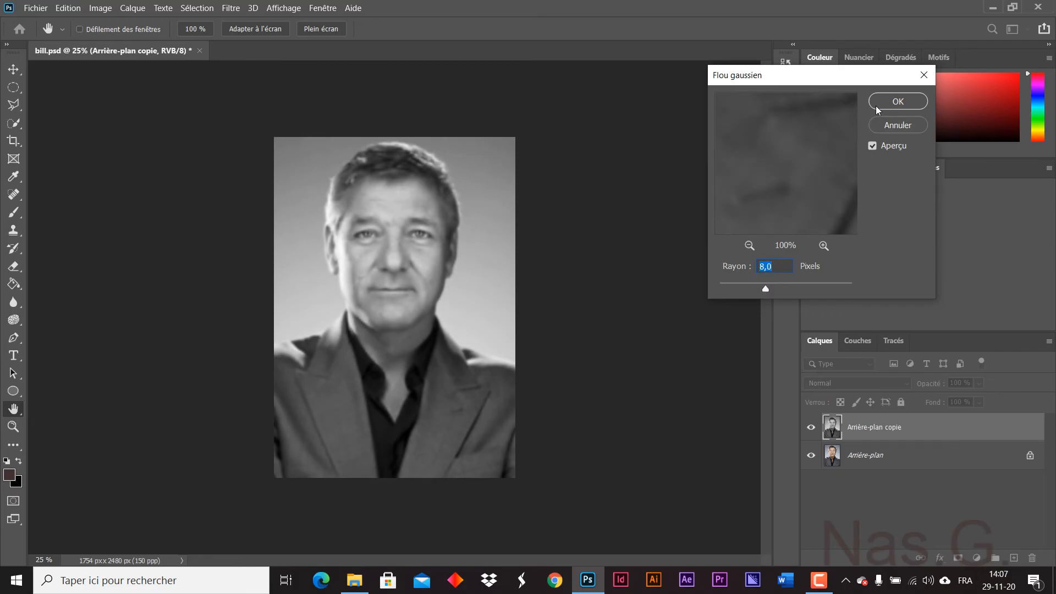
click(898, 101)
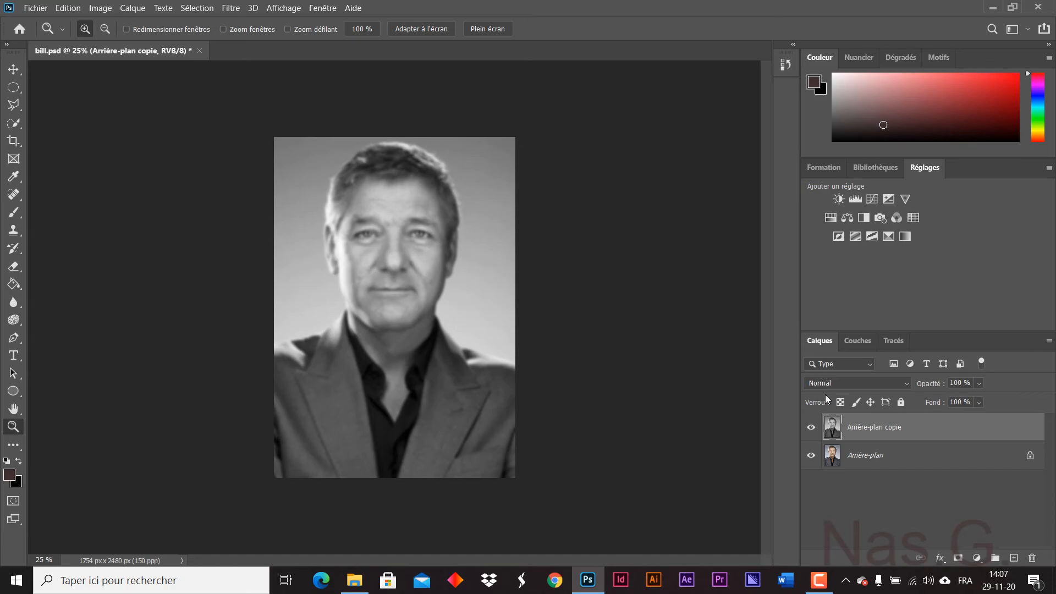
Step: Set the blurred copy's blend mode to Lumière tamisée and compare the portrait with and without that layer
click(902, 387)
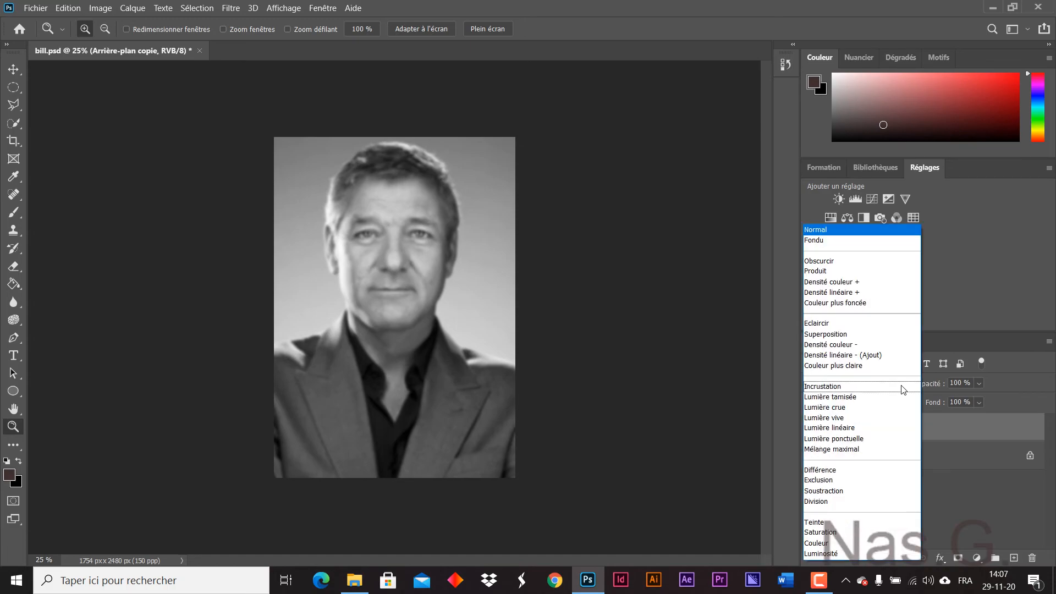
click(863, 397)
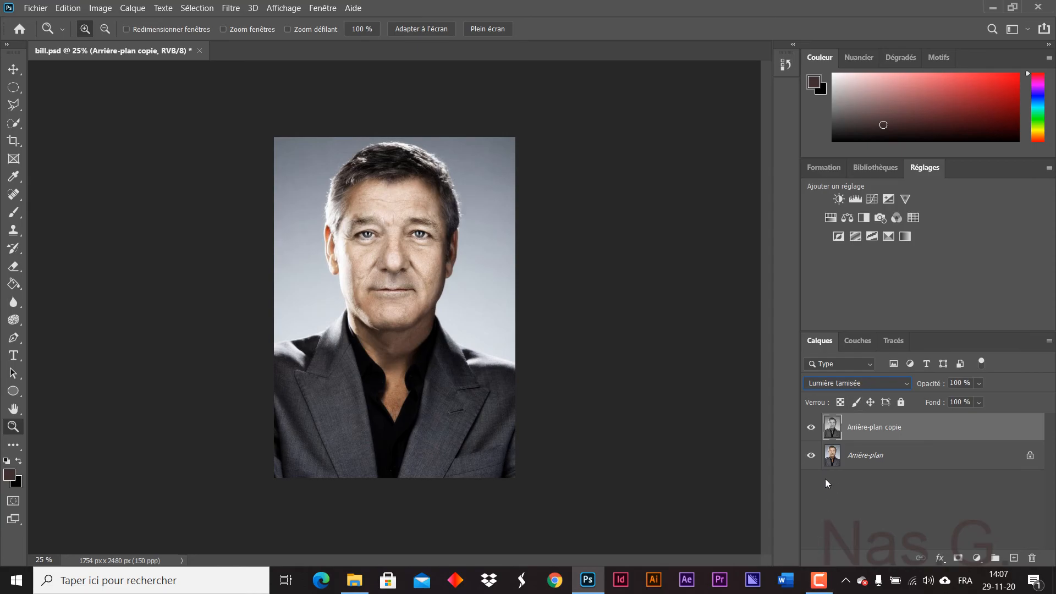
click(807, 432)
click(808, 432)
click(807, 432)
click(808, 432)
click(808, 432)
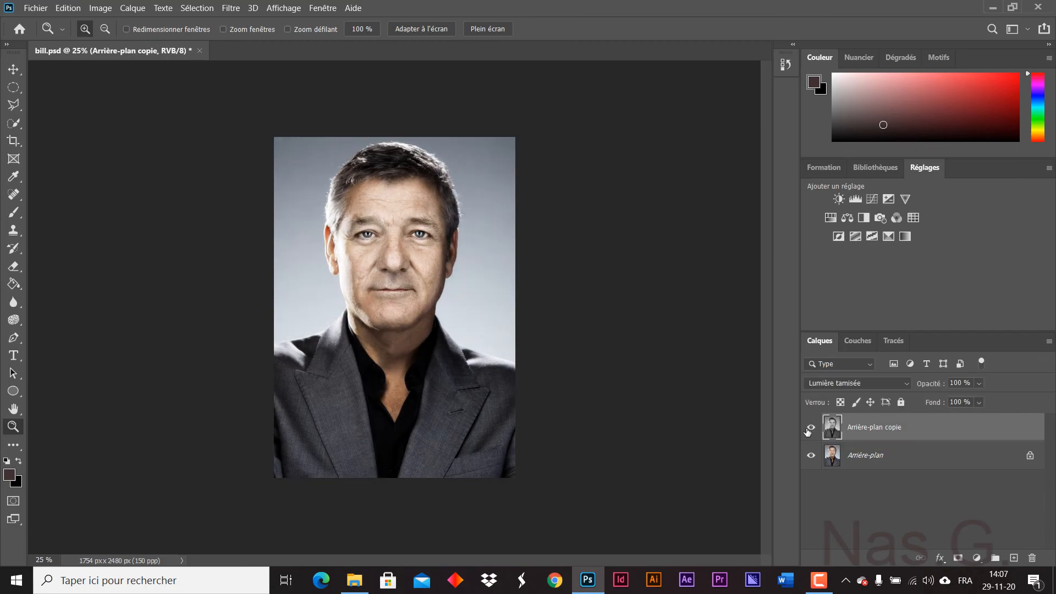
Step: Open the Men's Style magazine cover image from the masque de fusion folder to examine its layout, and return to bill.psd
click(41, 11)
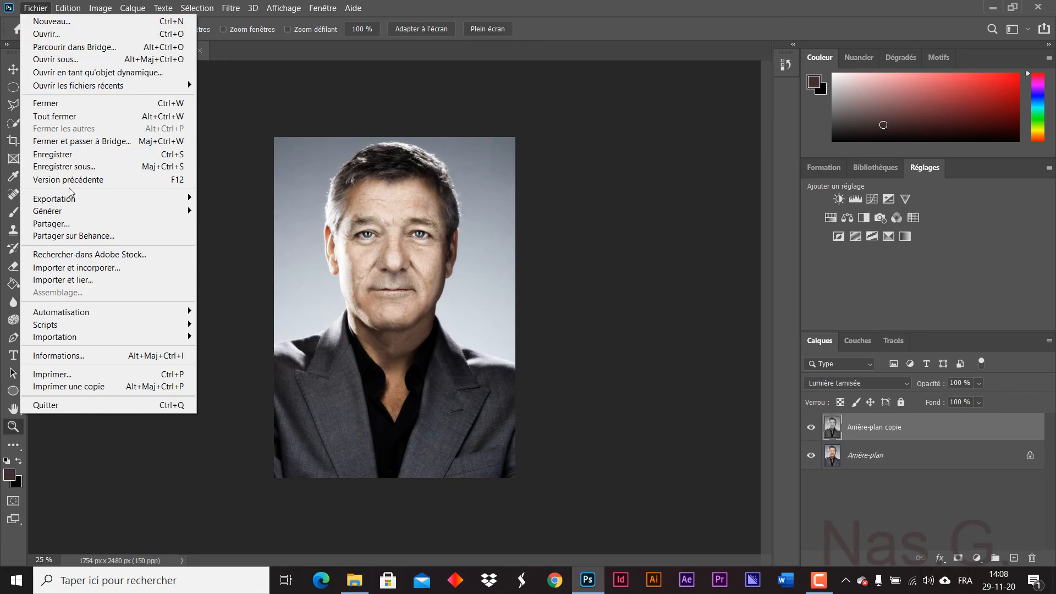
click(47, 33)
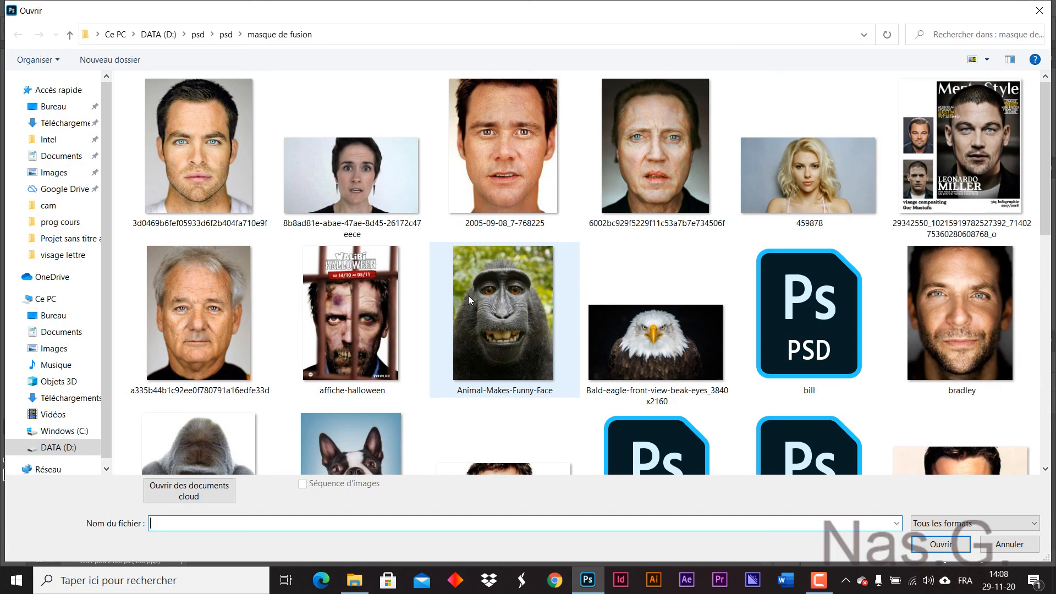
double_click(985, 132)
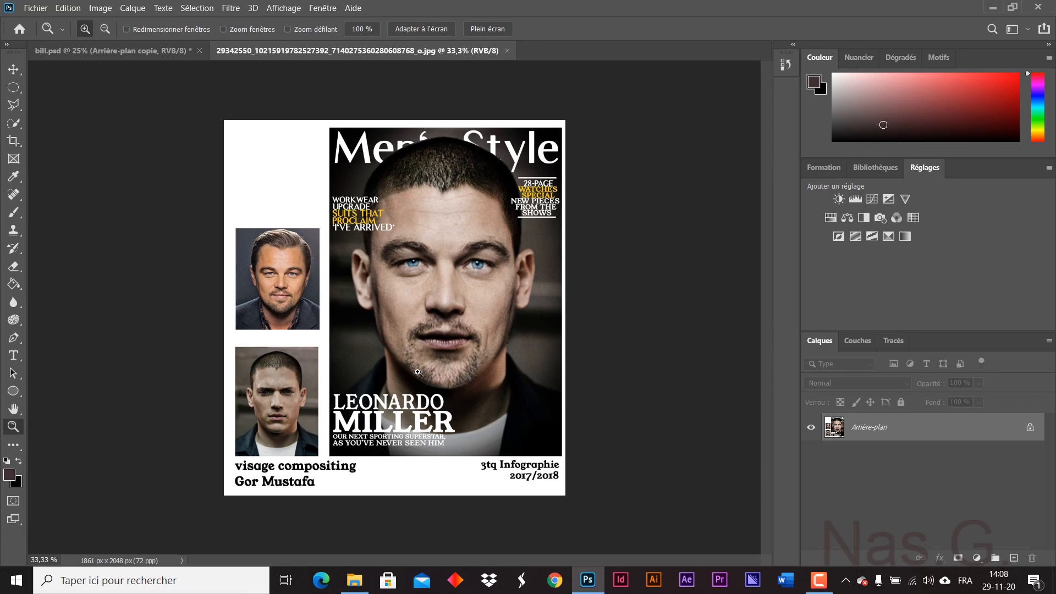
click(164, 48)
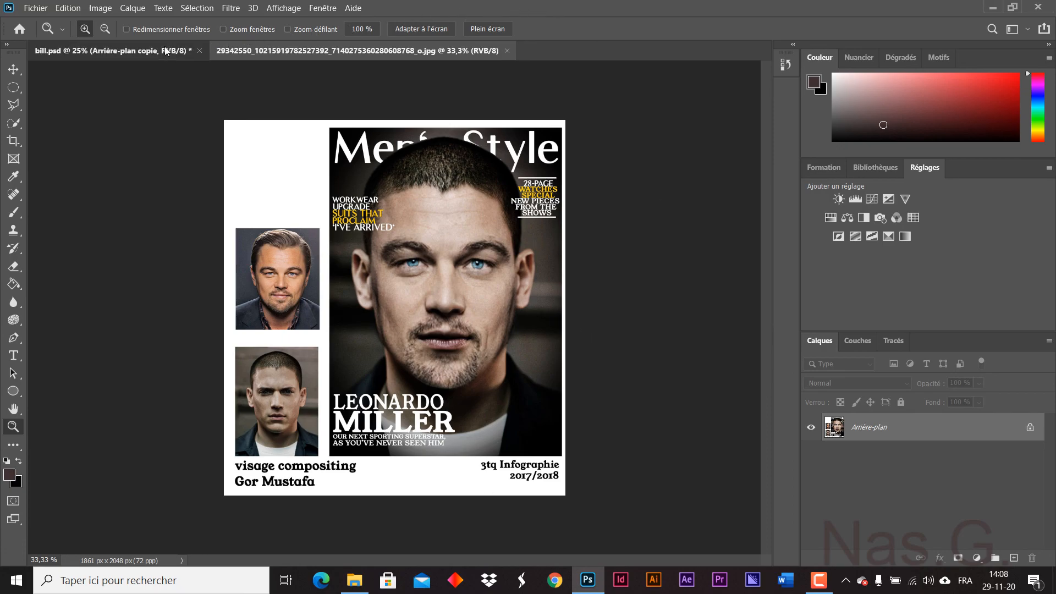